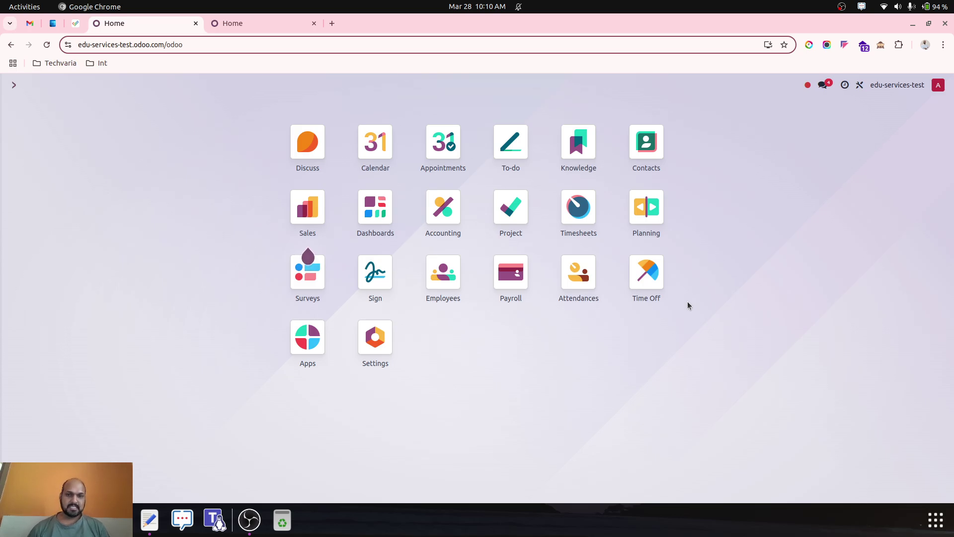
Open the running Planning Based Hourly Payroll contract from the Payroll contracts list
{"action": "left_click", "coordinate": [514, 292]}
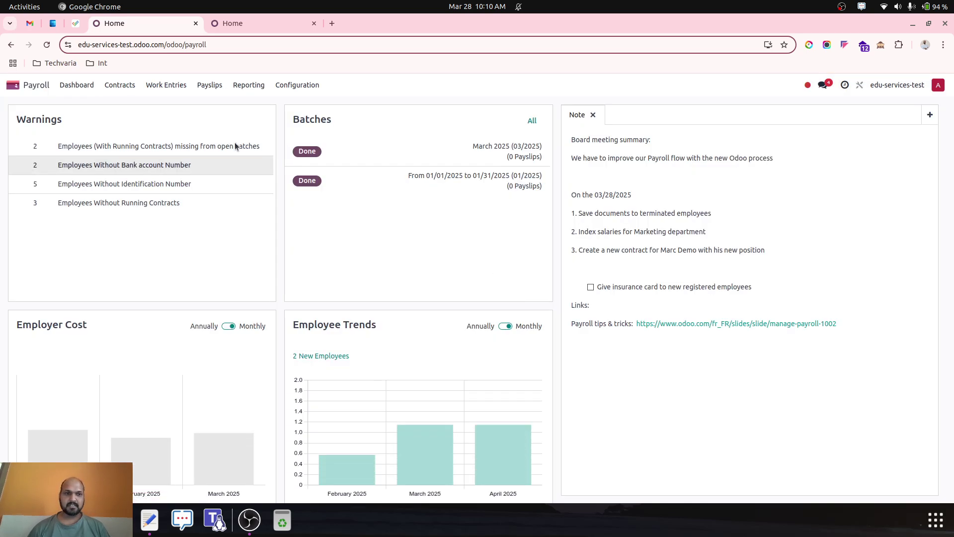
{"action": "left_click", "coordinate": [119, 85]}
{"action": "left_click", "coordinate": [126, 101]}
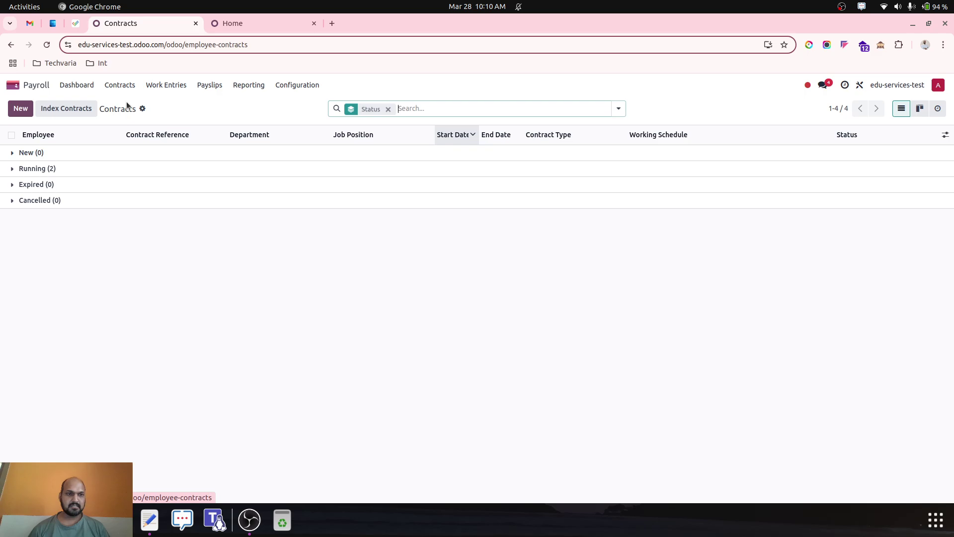
{"action": "left_click", "coordinate": [83, 167]}
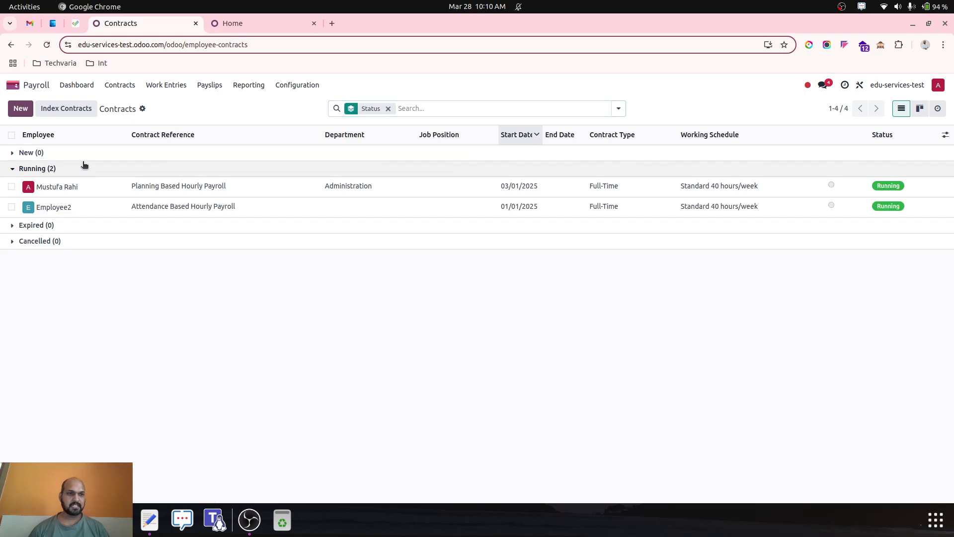
{"action": "left_click", "coordinate": [102, 184]}
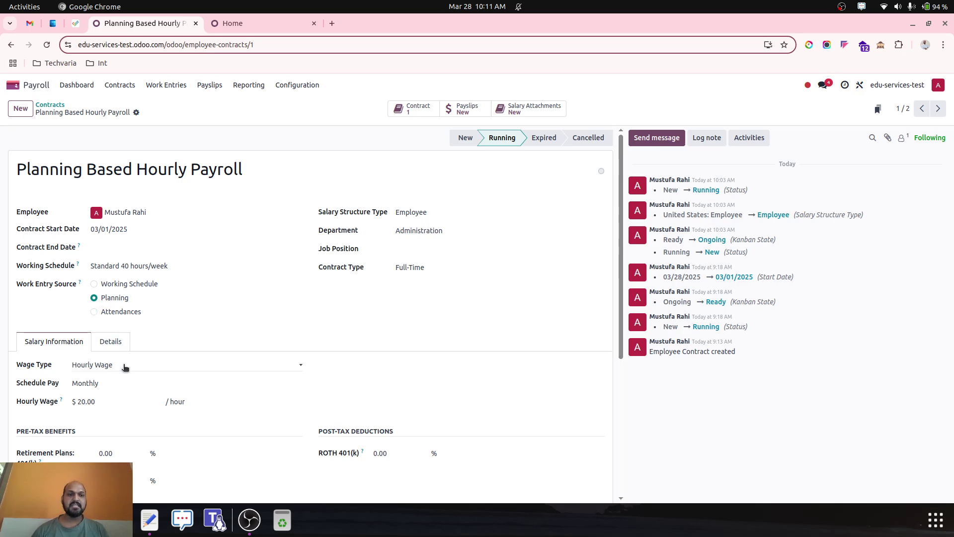
Review the Monthly pay schedule and $20.00 hourly wage, leaving both unchanged
{"action": "left_click", "coordinate": [95, 387]}
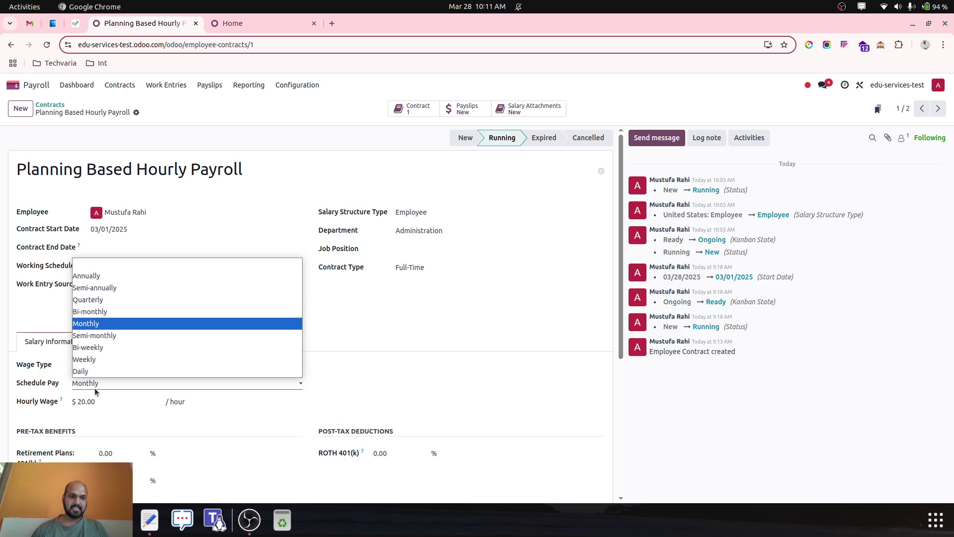
{"action": "left_click", "coordinate": [95, 388]}
{"action": "left_click", "coordinate": [97, 402]}
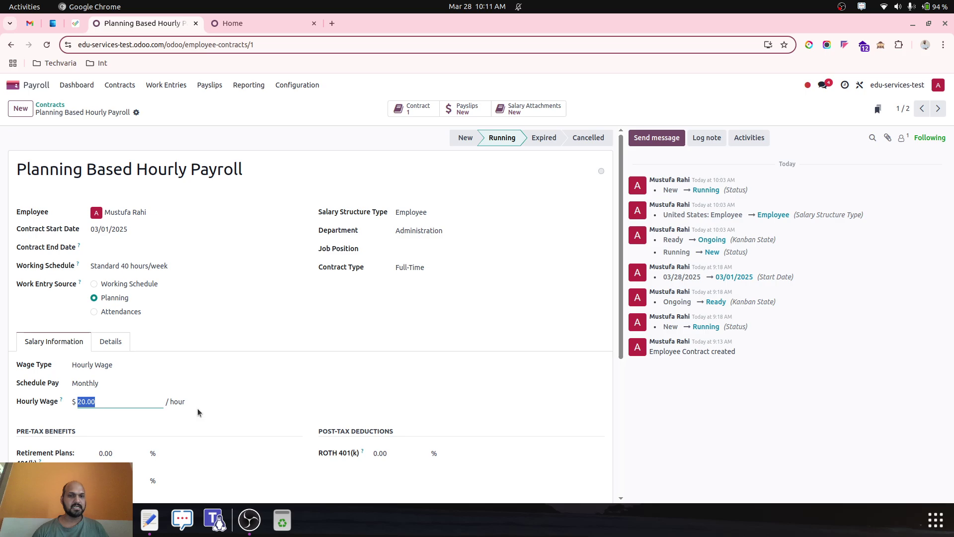
{"action": "left_click", "coordinate": [374, 315]}
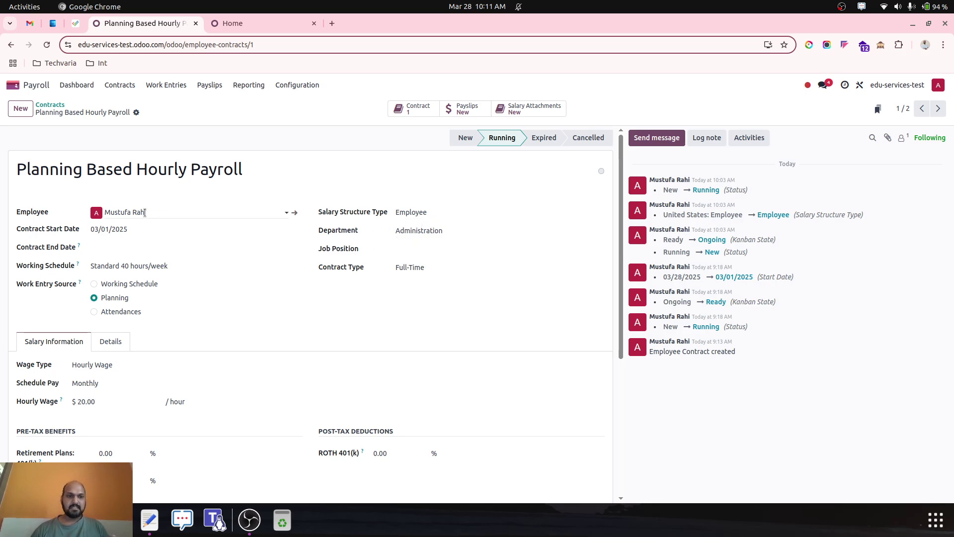
Set the contract start date to 01/01/2025, save it, and keep the Standard 40 hours/week schedule
{"action": "left_click", "coordinate": [122, 230]}
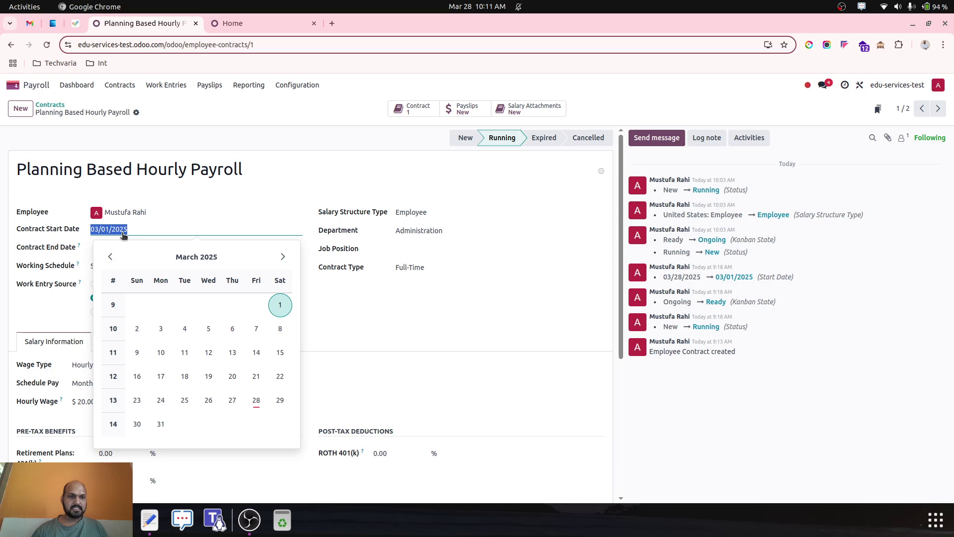
{"action": "left_click", "coordinate": [110, 256]}
{"action": "left_click", "coordinate": [110, 256]}
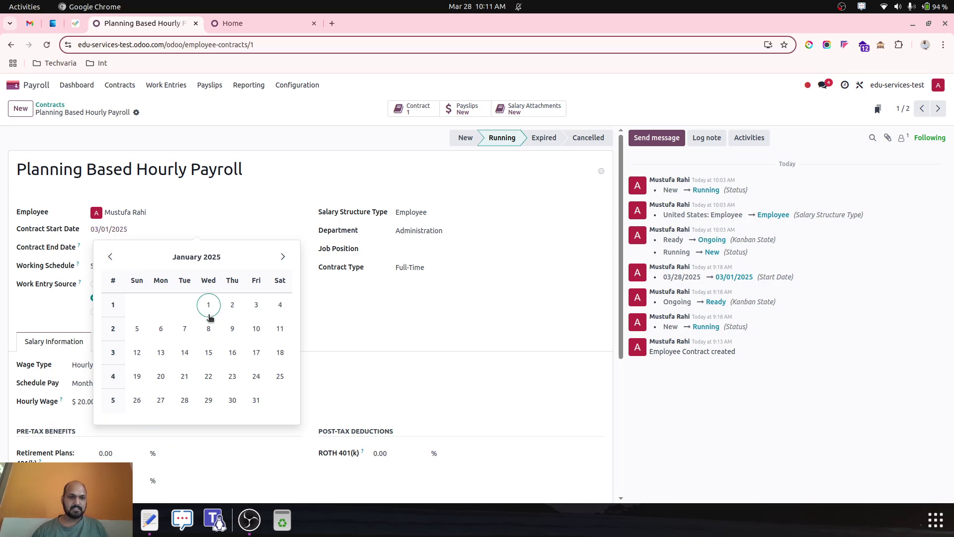
{"action": "left_click", "coordinate": [207, 305]}
{"action": "left_click", "coordinate": [152, 113]}
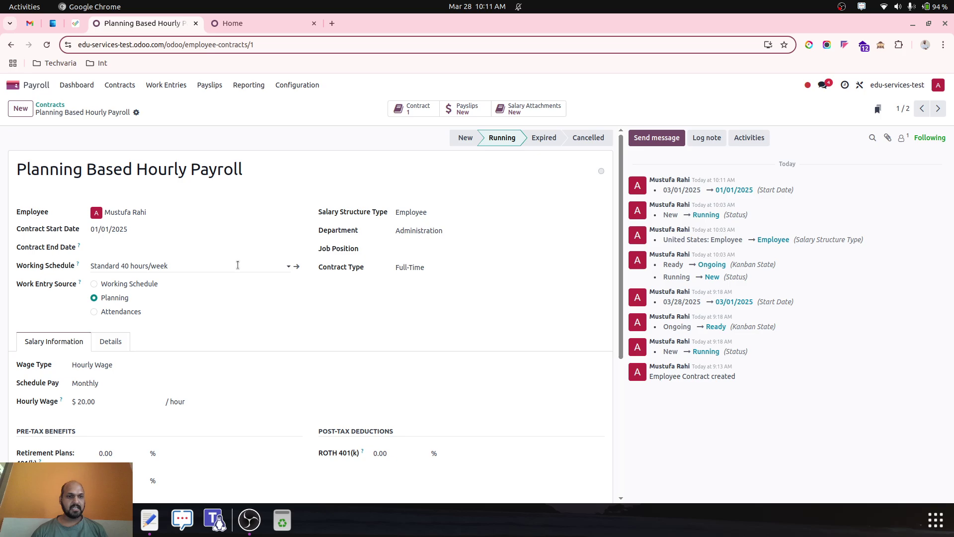
{"action": "left_click", "coordinate": [214, 265]}
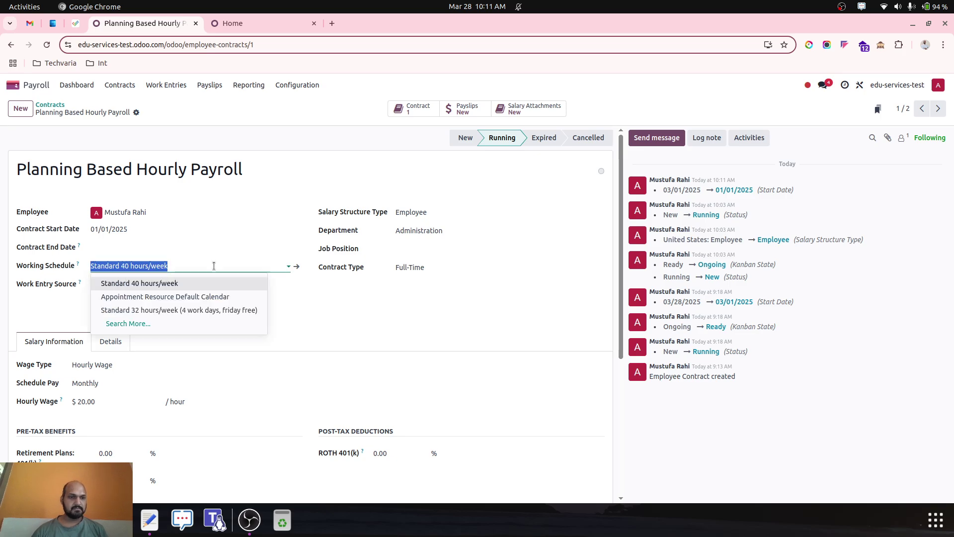
{"action": "left_click", "coordinate": [291, 319]}
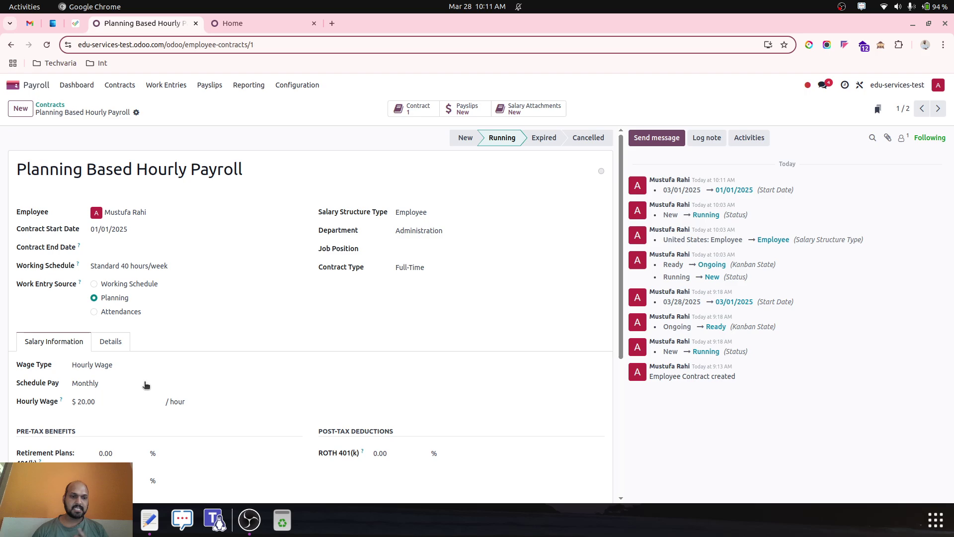
Scroll through the contract form to review it without changes
{"action": "scroll", "coordinate": [162, 404], "scroll_direction": "down", "scroll_amount": 2}
{"action": "scroll", "coordinate": [163, 404], "scroll_direction": "up", "scroll_amount": 2}
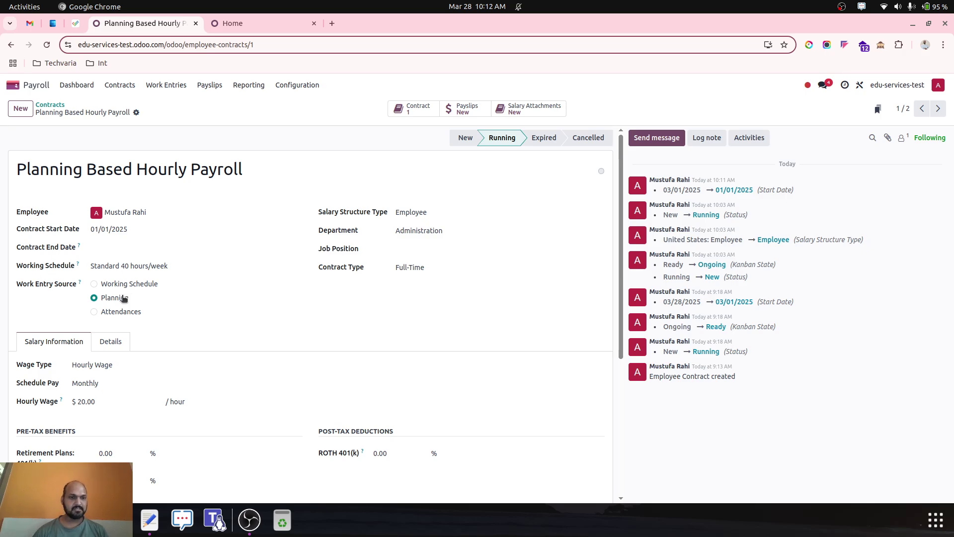
In Planning, send the employee the 24–28 March 2025 shift allocating 20:00 hours
{"action": "left_click", "coordinate": [258, 23]}
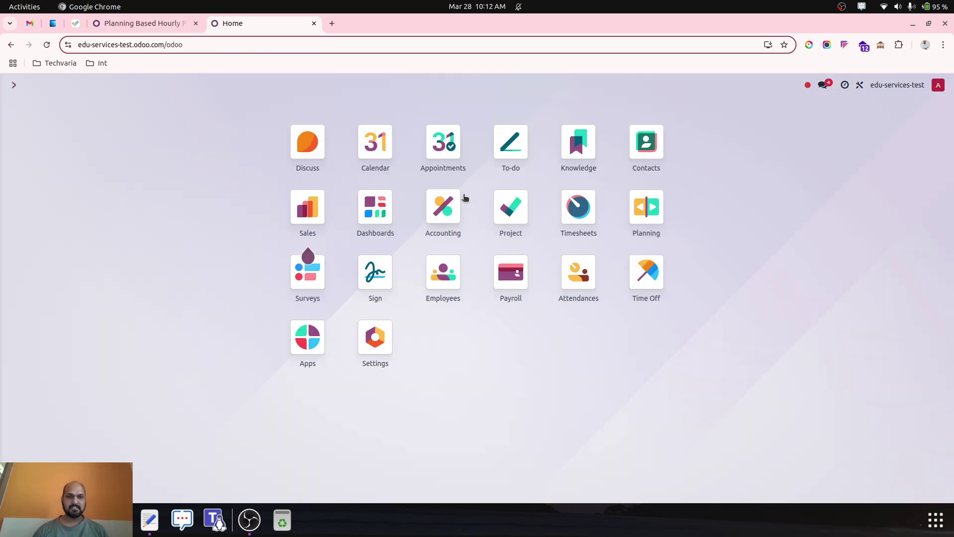
{"action": "left_click", "coordinate": [640, 220]}
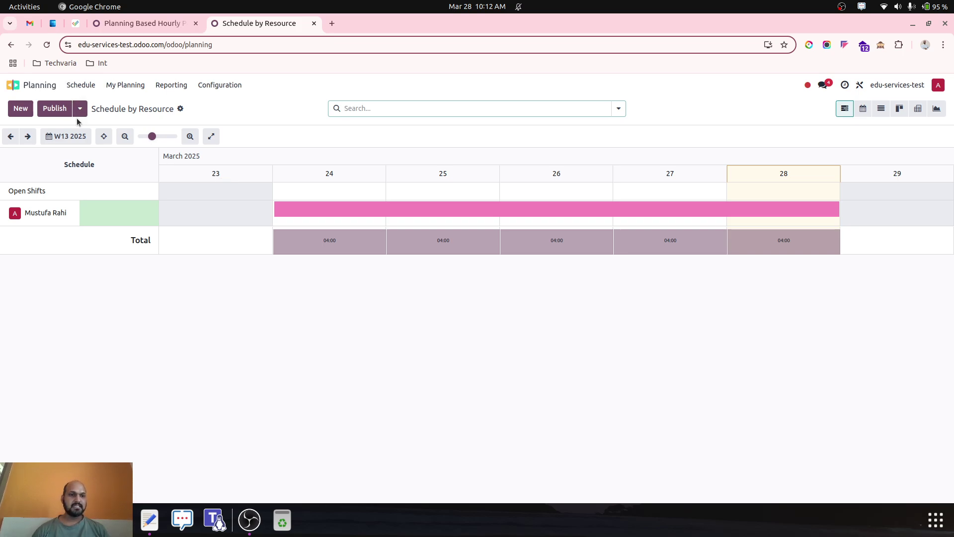
{"action": "left_click", "coordinate": [301, 208]}
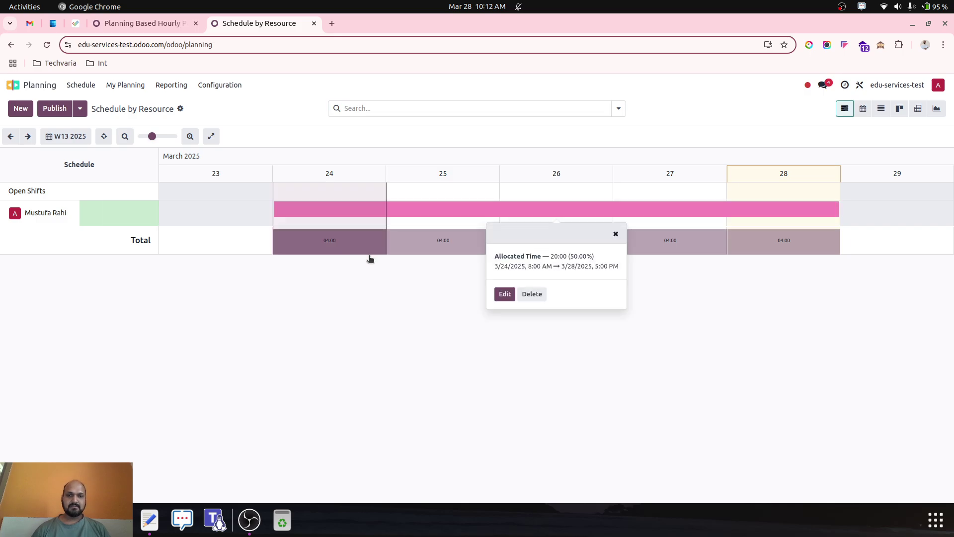
{"action": "left_click", "coordinate": [503, 294]}
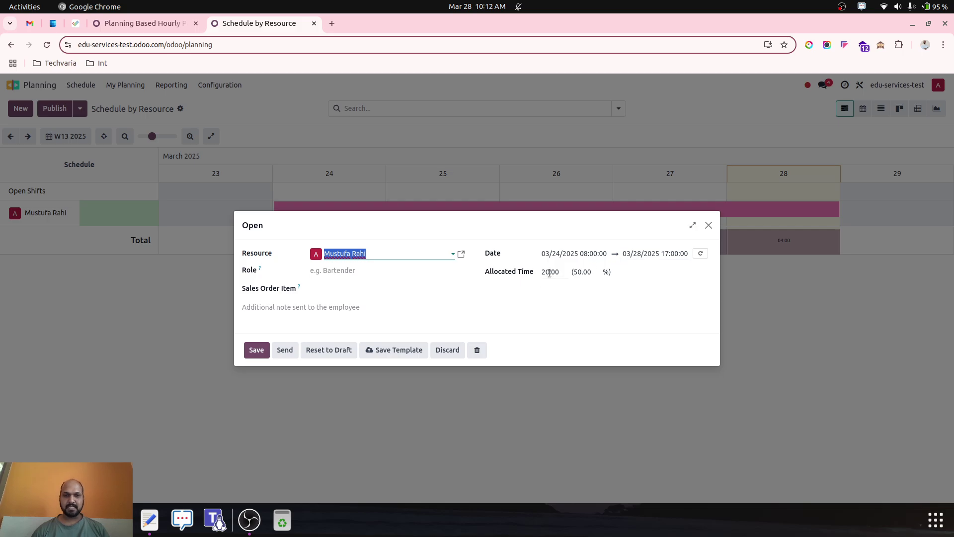
{"action": "left_click", "coordinate": [285, 349]}
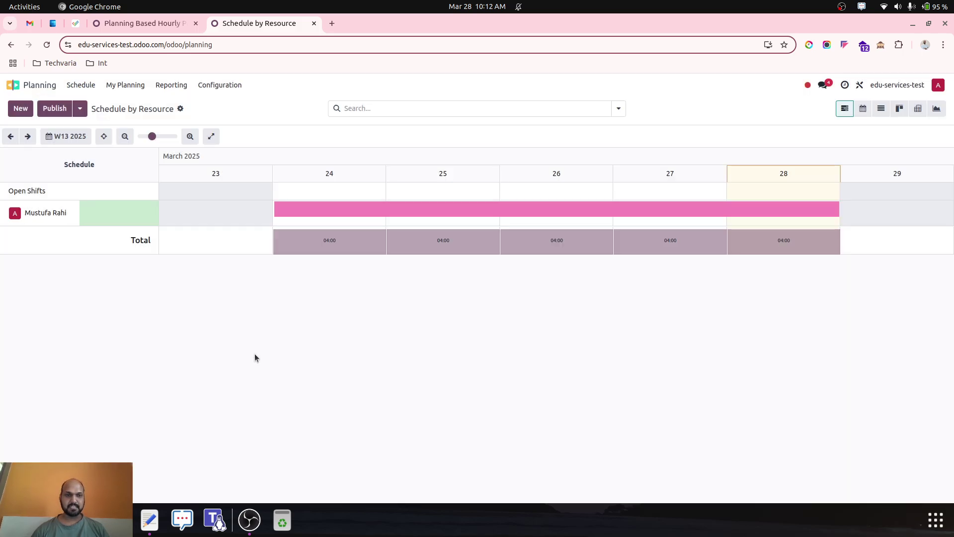
Show the March shifts as a list of four weekly entries totalling 80:00 hours
{"action": "left_click", "coordinate": [881, 108]}
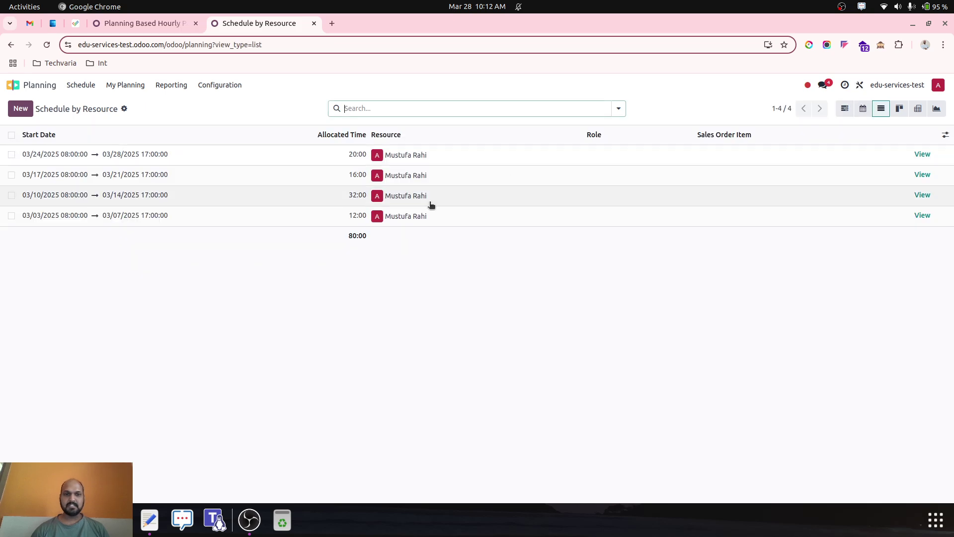
{"action": "left_click", "coordinate": [361, 217]}
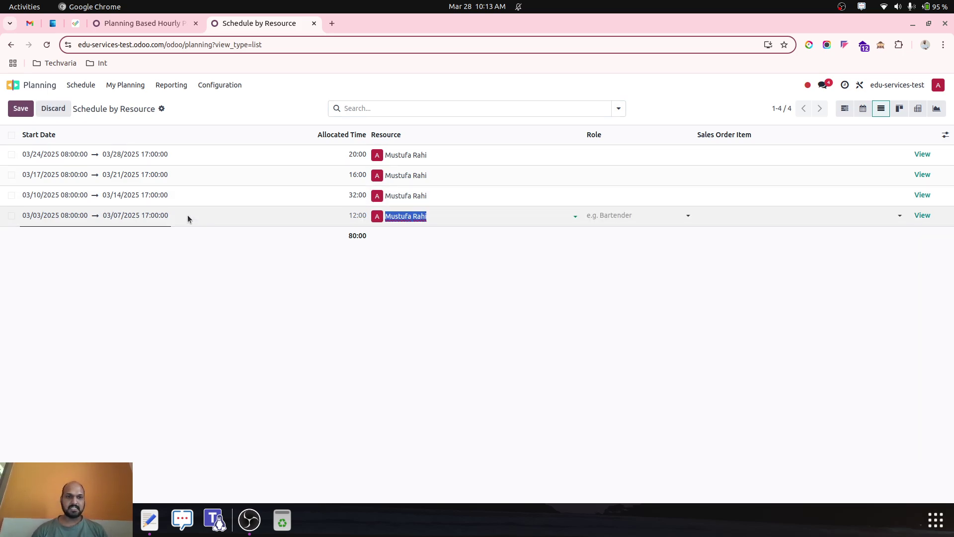
{"action": "left_click", "coordinate": [201, 263]}
Check the Sales Order Item on each of the four shifts without saving, then return to the contract
{"action": "left_click", "coordinate": [134, 156]}
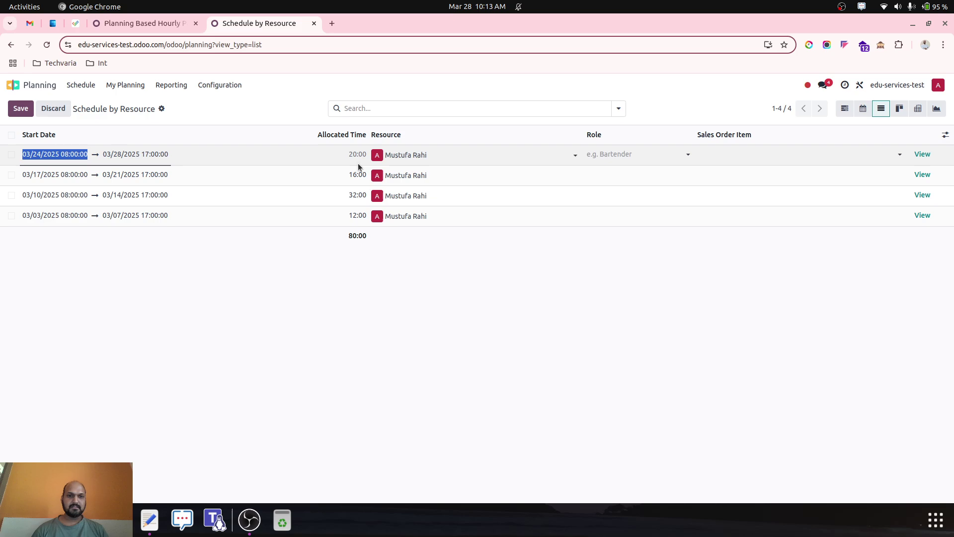
{"action": "left_click", "coordinate": [730, 156]}
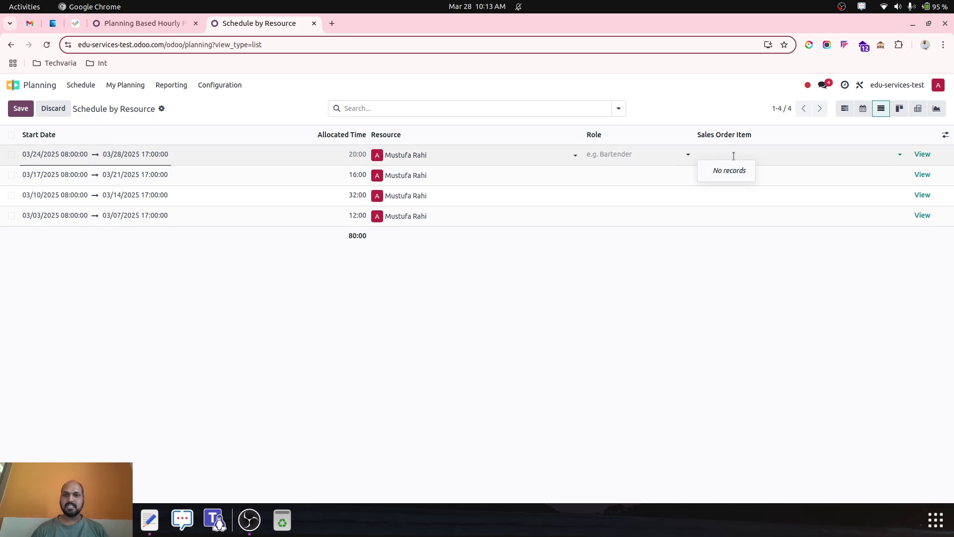
{"action": "left_click", "coordinate": [775, 174]}
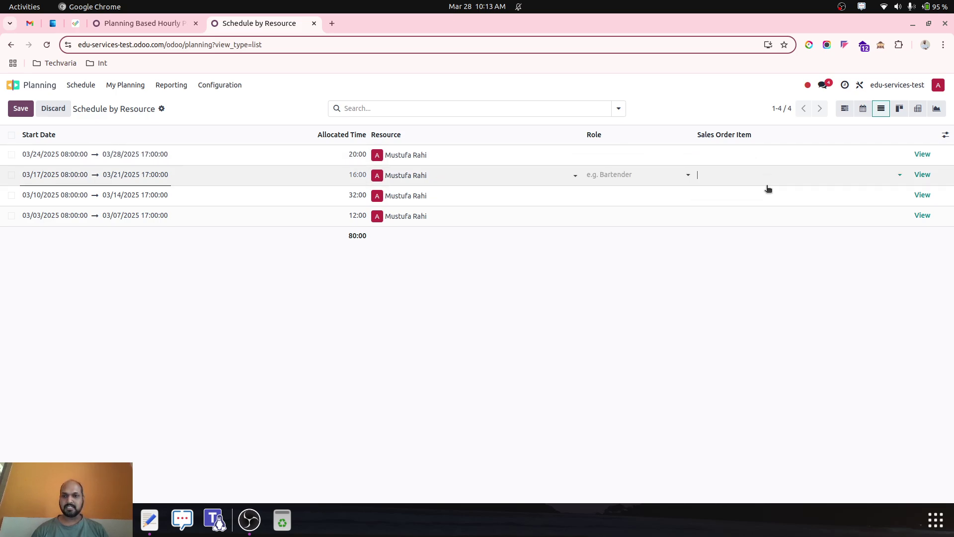
{"action": "left_click", "coordinate": [768, 194]}
{"action": "left_click", "coordinate": [769, 219]}
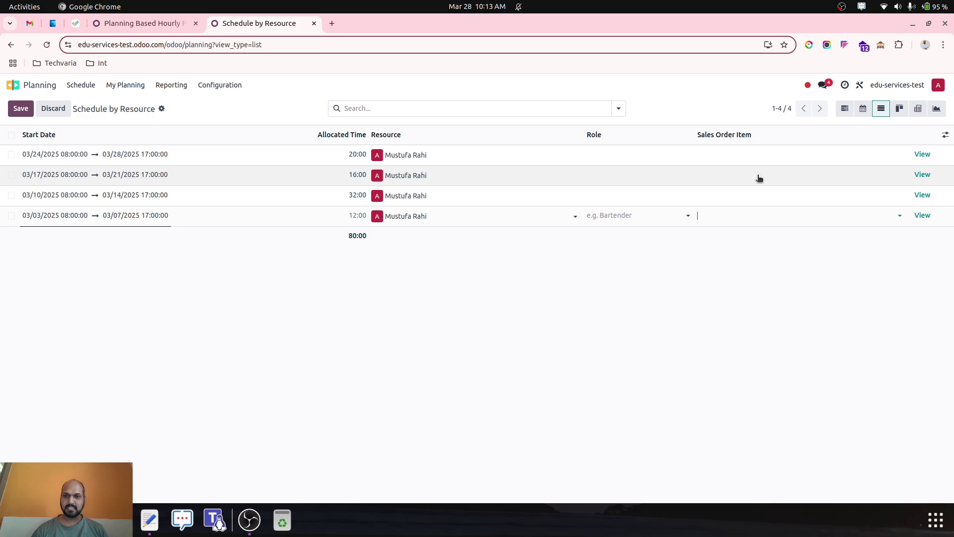
{"action": "left_click", "coordinate": [754, 157]}
{"action": "left_click", "coordinate": [711, 97]}
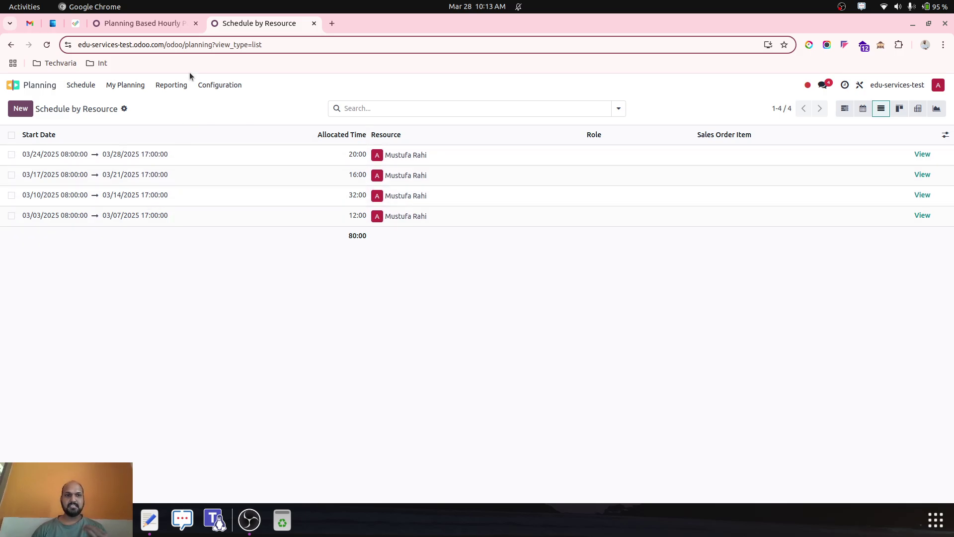
{"action": "left_click", "coordinate": [150, 26]}
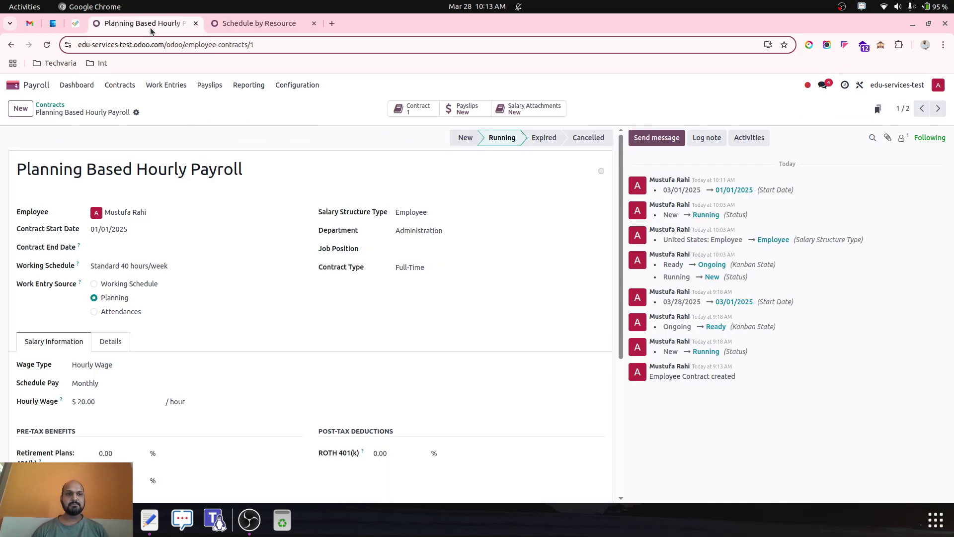
Open the March 2025 work entries timeline and clear the Conflicting filter
{"action": "left_click", "coordinate": [154, 85]}
{"action": "left_click", "coordinate": [165, 102]}
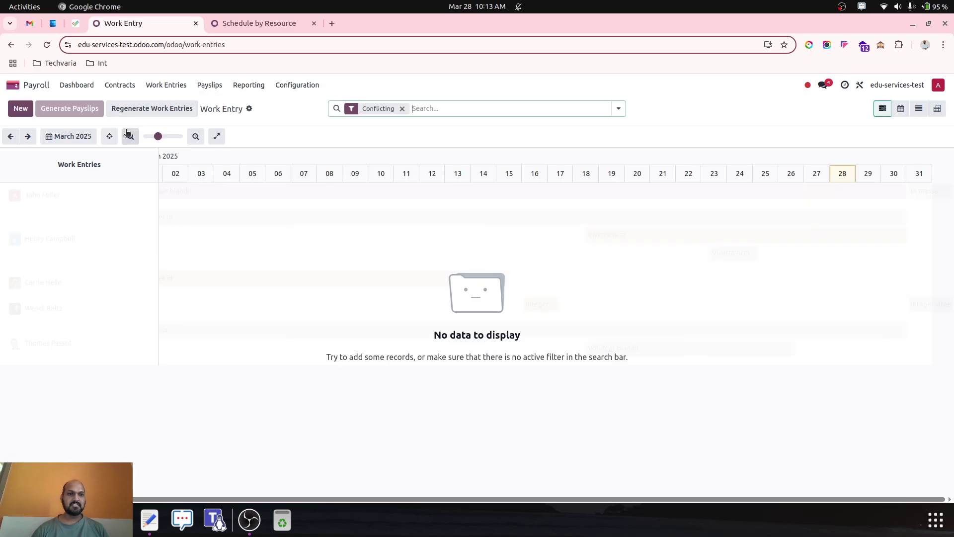
{"action": "left_click", "coordinate": [79, 135]}
{"action": "left_click", "coordinate": [80, 137]}
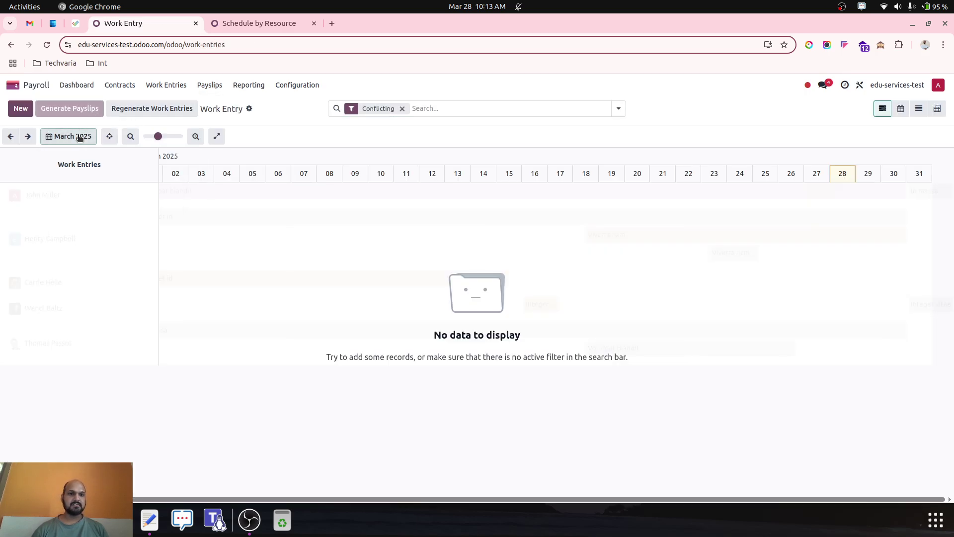
{"action": "left_click", "coordinate": [401, 109]}
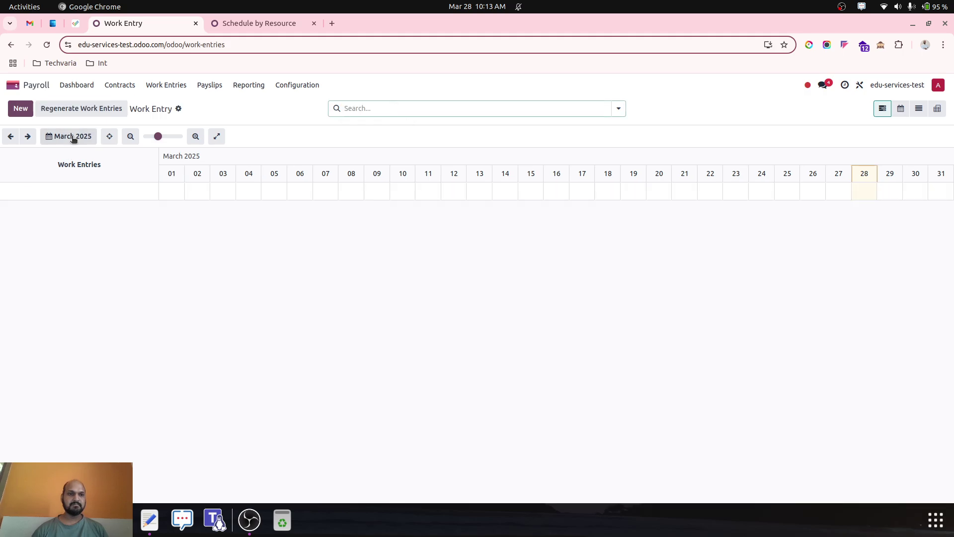
Regenerate the planning-based employee's March work entries and view them as a list
{"action": "left_click", "coordinate": [50, 113]}
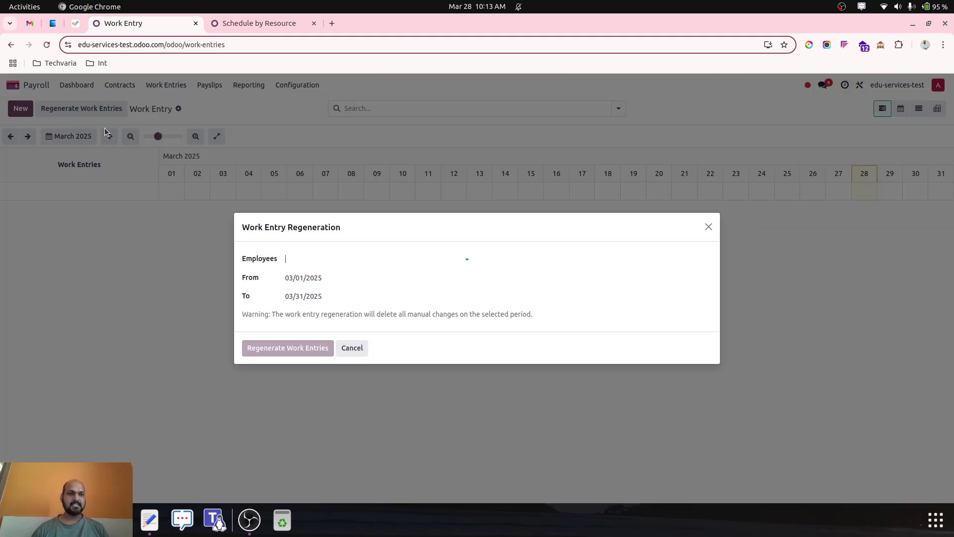
{"action": "left_click", "coordinate": [334, 261]}
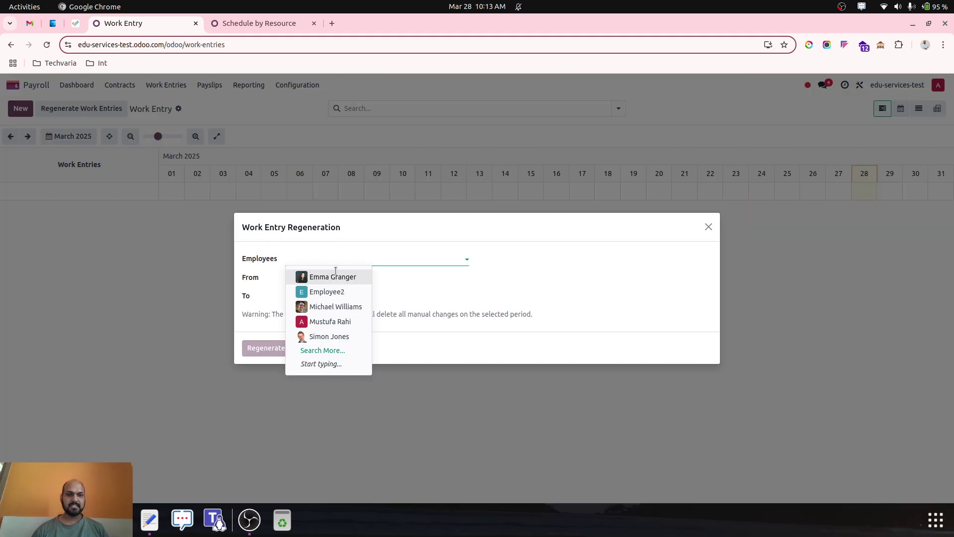
{"action": "left_click", "coordinate": [334, 322]}
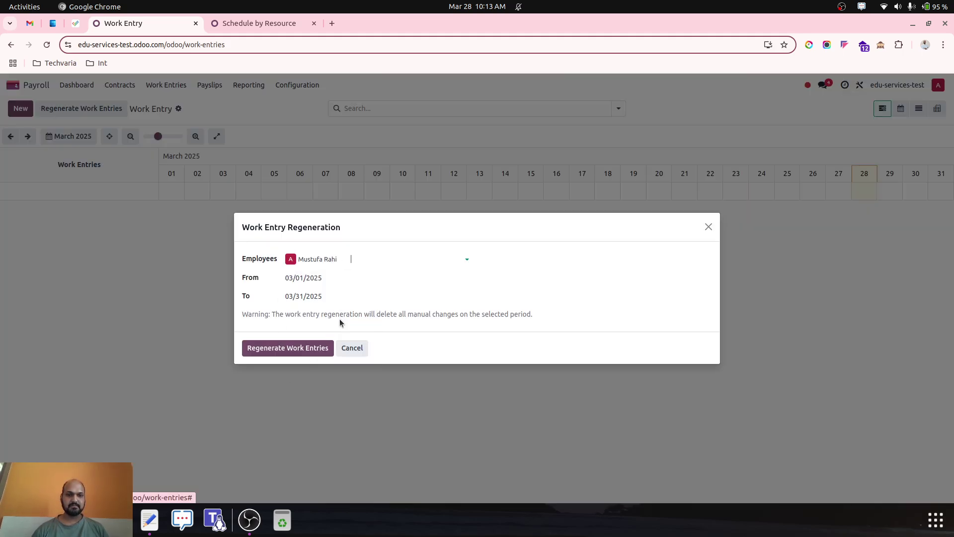
{"action": "left_click", "coordinate": [291, 347]}
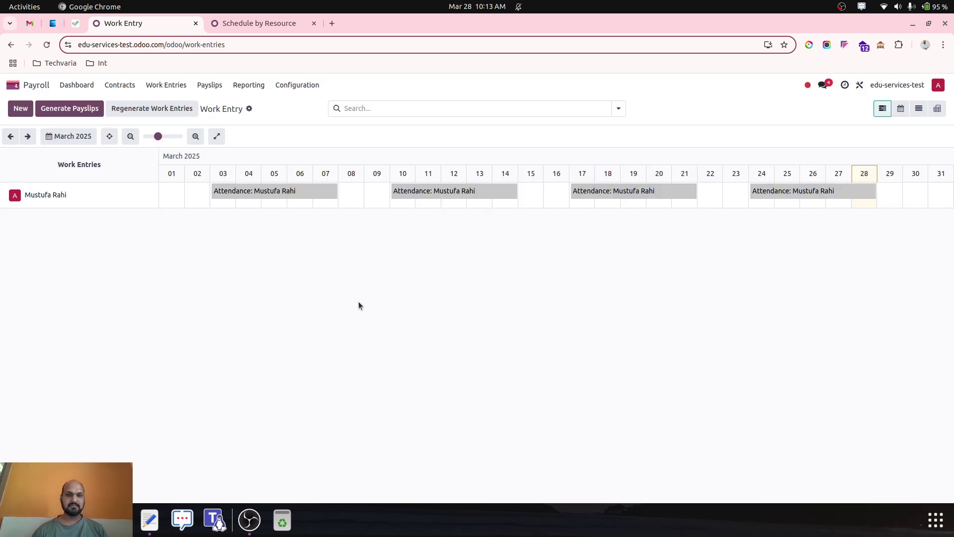
{"action": "left_click", "coordinate": [919, 108]}
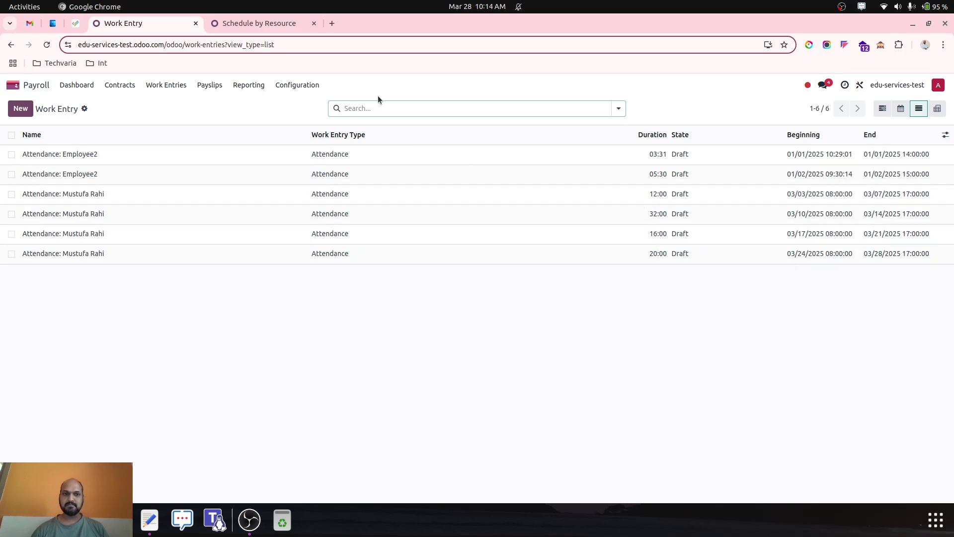
Back on the unfiltered timeline, generate the March 2025 payslip batch from the work entries
{"action": "left_click", "coordinate": [151, 86]}
{"action": "left_click", "coordinate": [169, 104]}
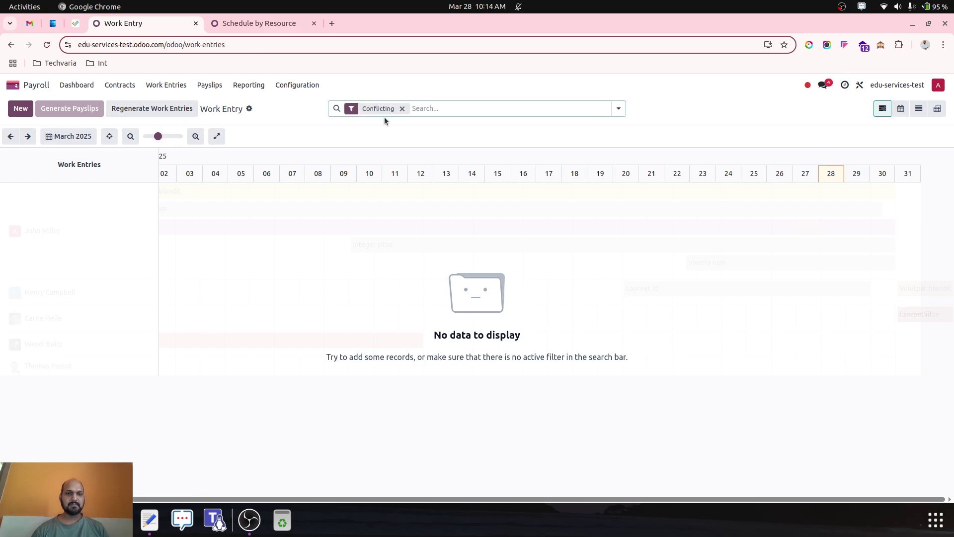
{"action": "left_click", "coordinate": [402, 108]}
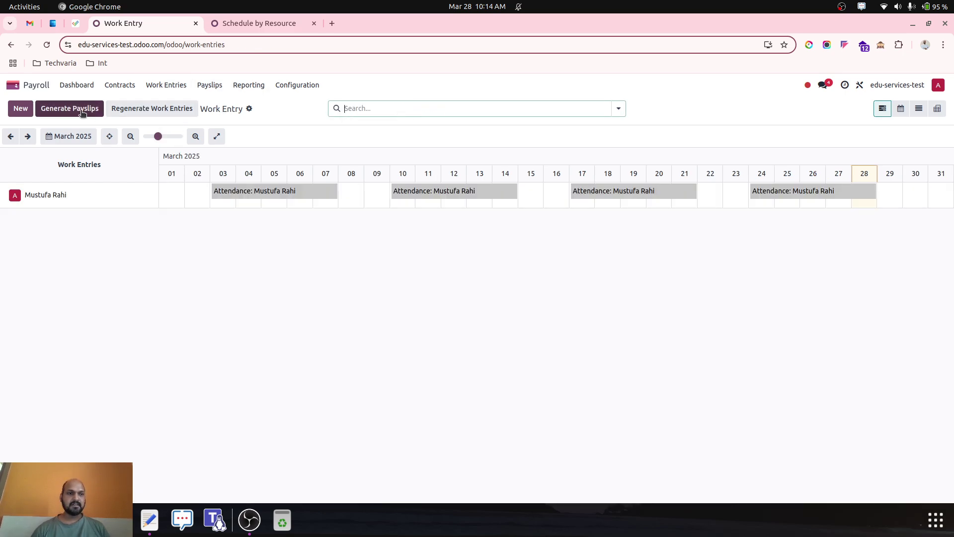
{"action": "left_click", "coordinate": [82, 113]}
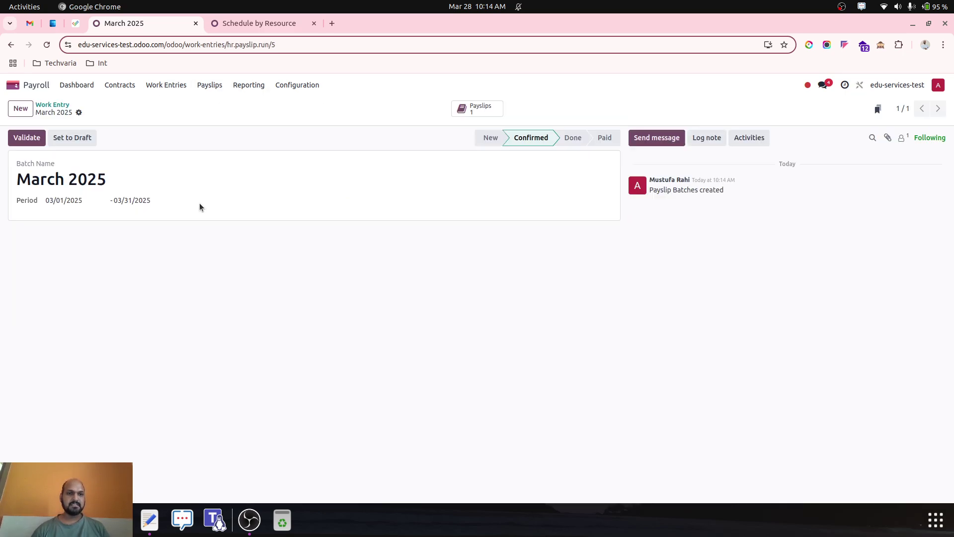
{"action": "left_click", "coordinate": [463, 114]}
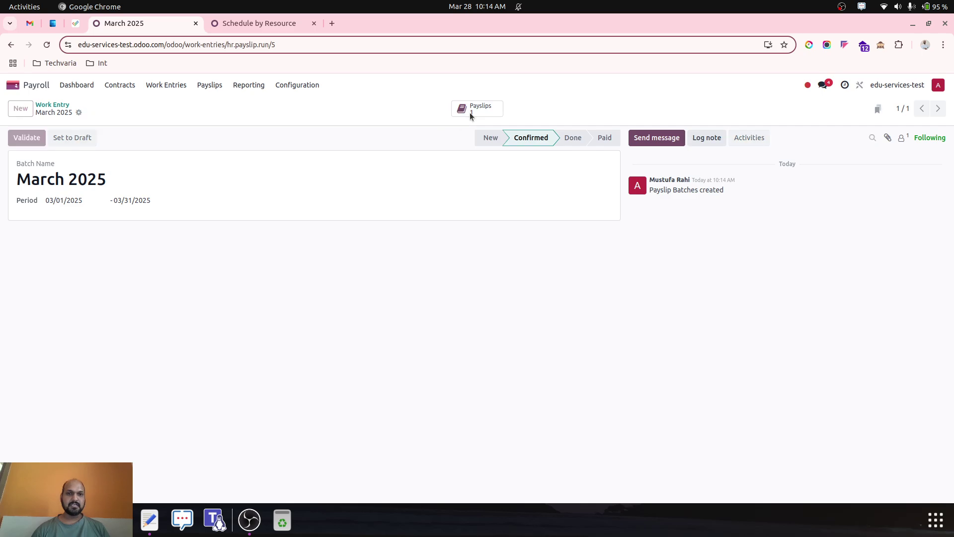
{"action": "left_click", "coordinate": [217, 158]}
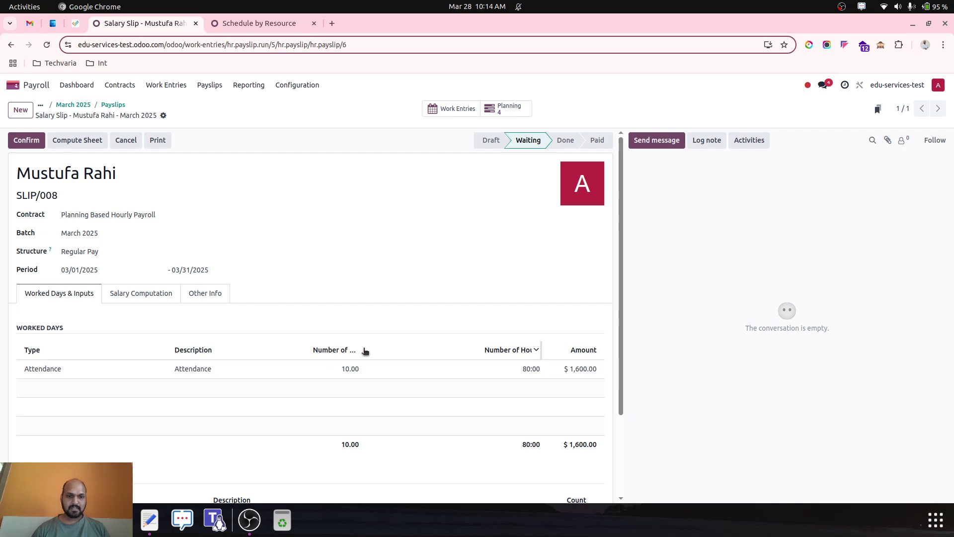
{"action": "left_click_drag", "start_coordinate": [366, 349], "coordinate": [381, 349]}
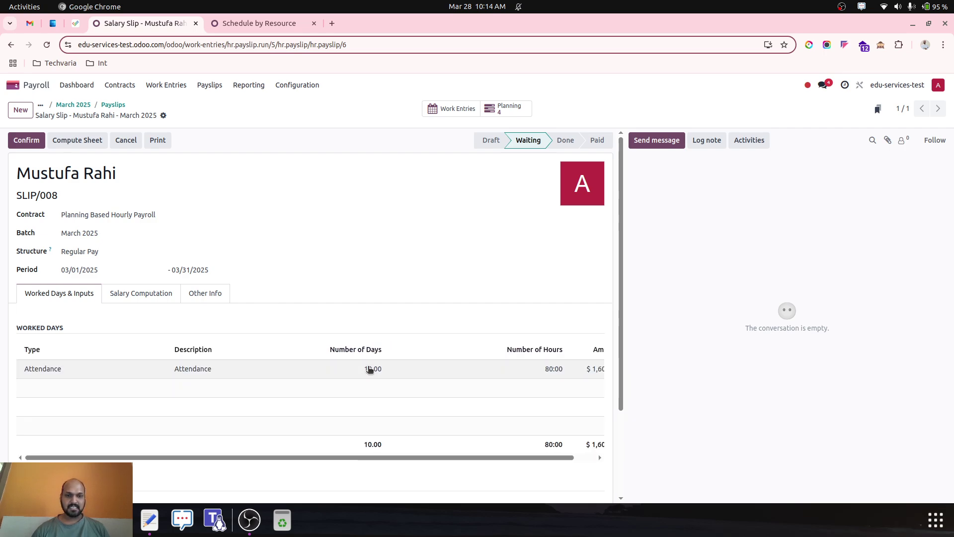
{"action": "scroll", "coordinate": [356, 378], "scroll_direction": "right", "scroll_amount": 1}
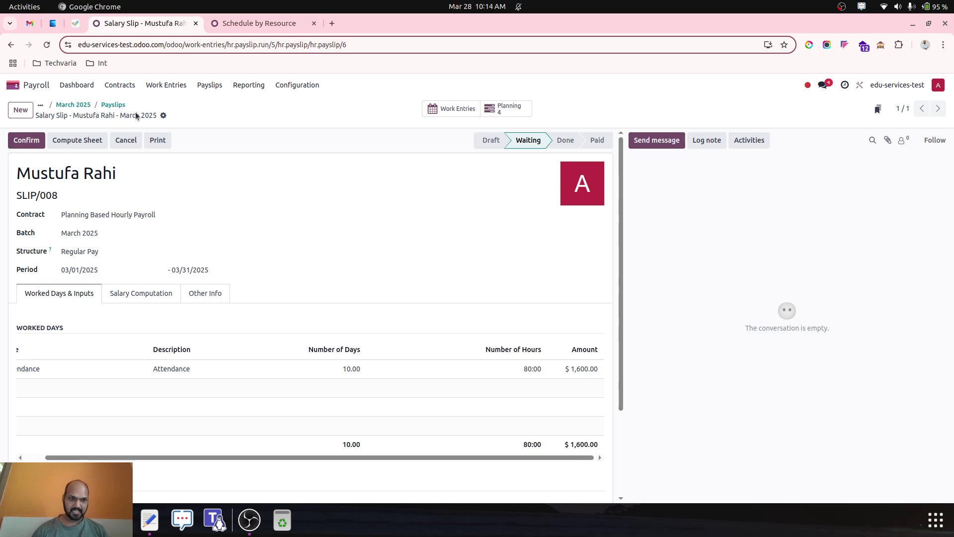
{"action": "left_click", "coordinate": [77, 105]}
Look over my planning schedule, then return to the Odoo app home screen
{"action": "left_click", "coordinate": [56, 104]}
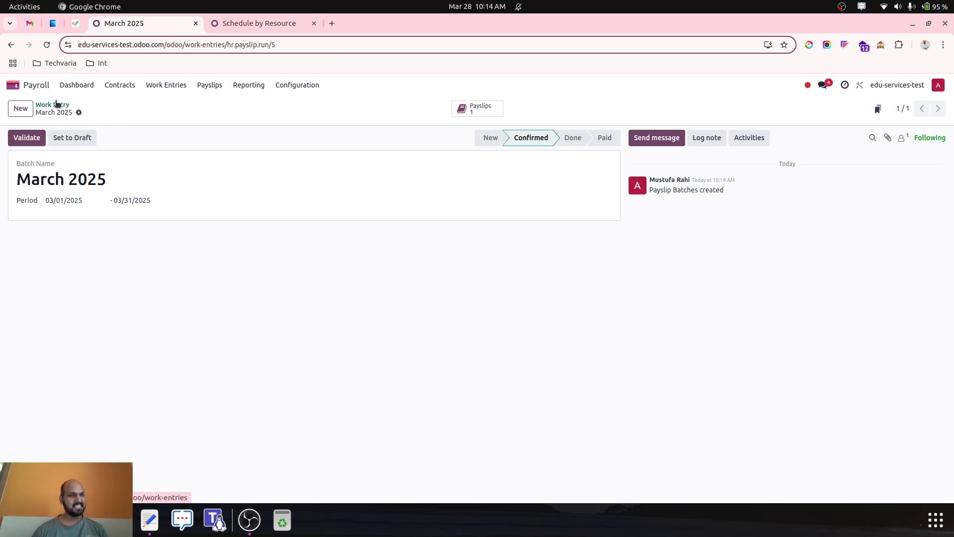
{"action": "left_click", "coordinate": [256, 23]}
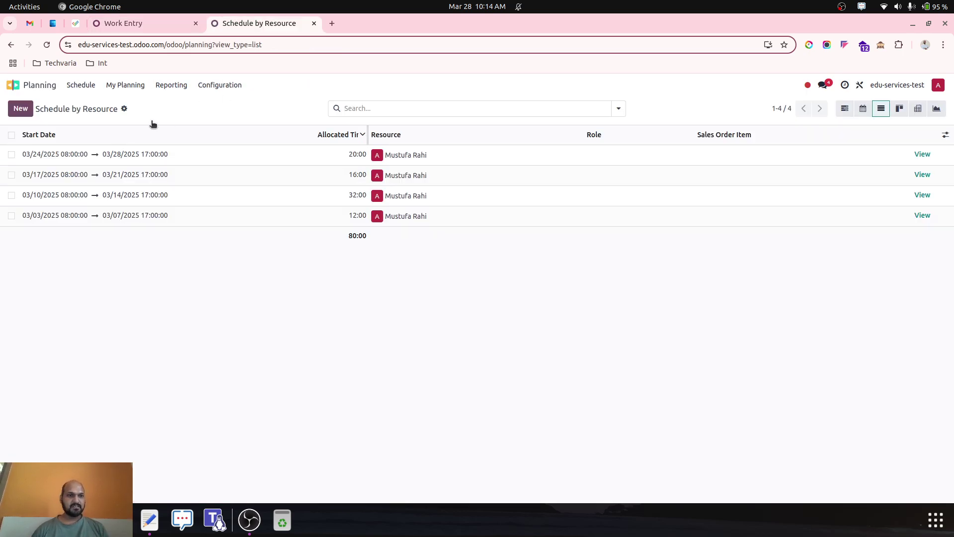
{"action": "left_click", "coordinate": [122, 86]}
{"action": "left_click", "coordinate": [38, 90]}
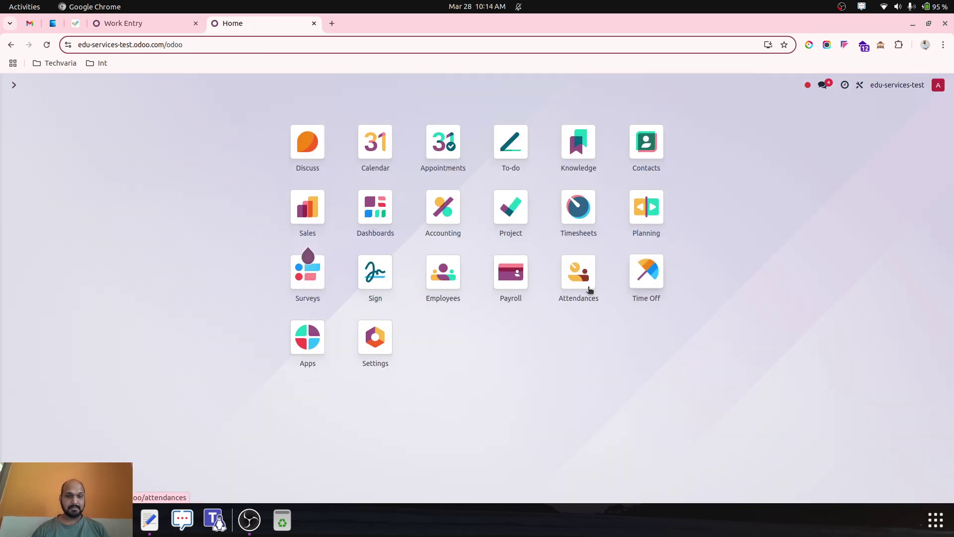
Open Employee2's running Attendance Based Hourly Payroll contract with its $10.00 hourly wage
{"action": "left_click", "coordinate": [504, 267]}
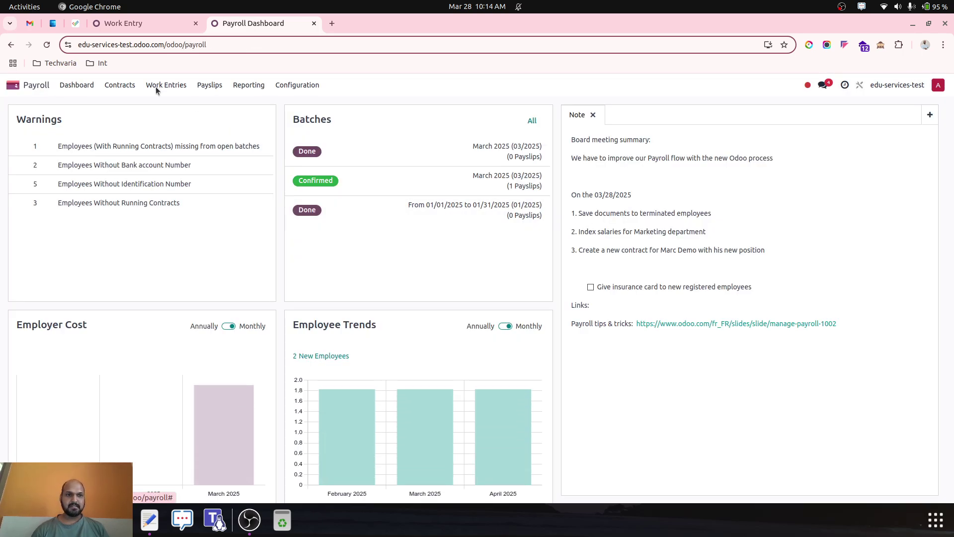
{"action": "left_click", "coordinate": [120, 85]}
{"action": "left_click", "coordinate": [127, 100]}
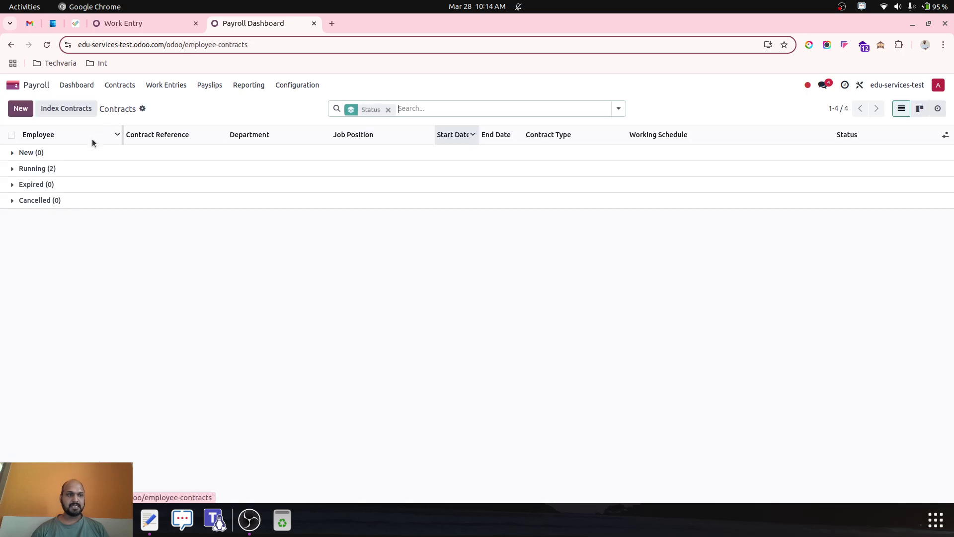
{"action": "left_click", "coordinate": [75, 168]}
{"action": "left_click", "coordinate": [108, 187]}
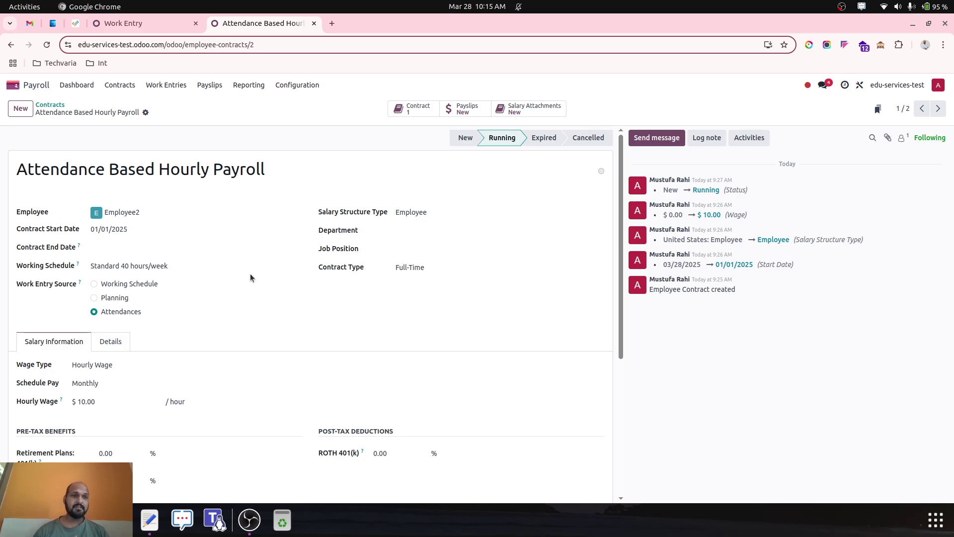
{"action": "left_click", "coordinate": [119, 23]}
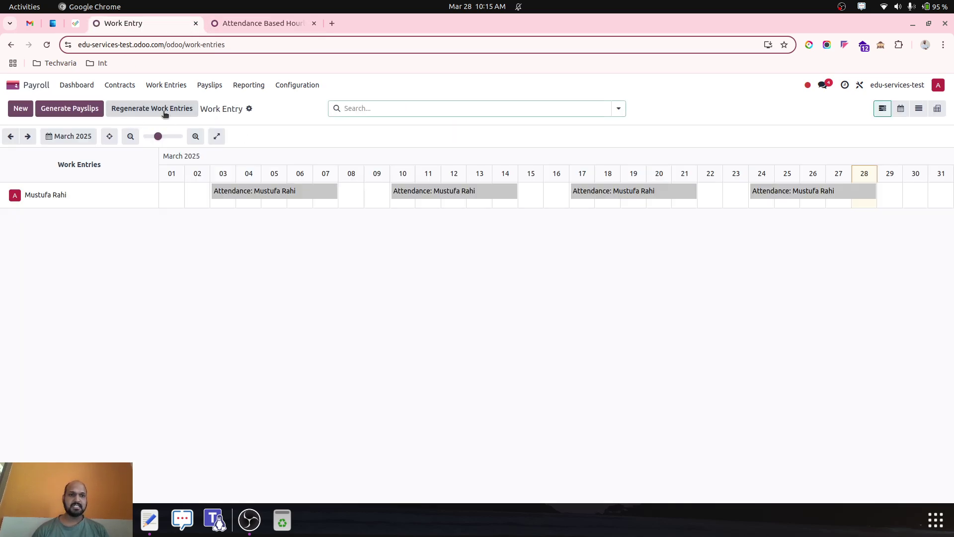
In Attendances, move to January 2025 and start an attendance for Employee2 on 3 January
{"action": "left_click", "coordinate": [29, 86]}
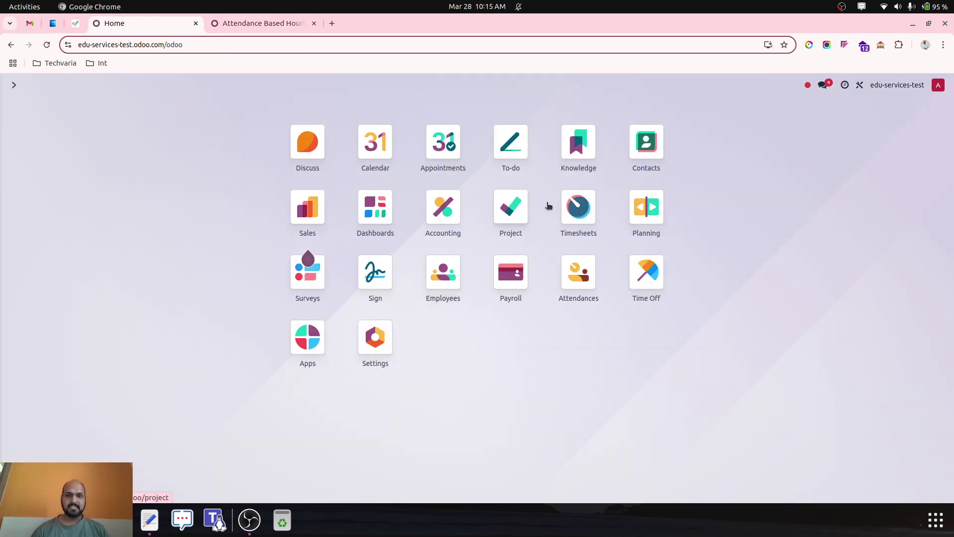
{"action": "left_click", "coordinate": [579, 272]}
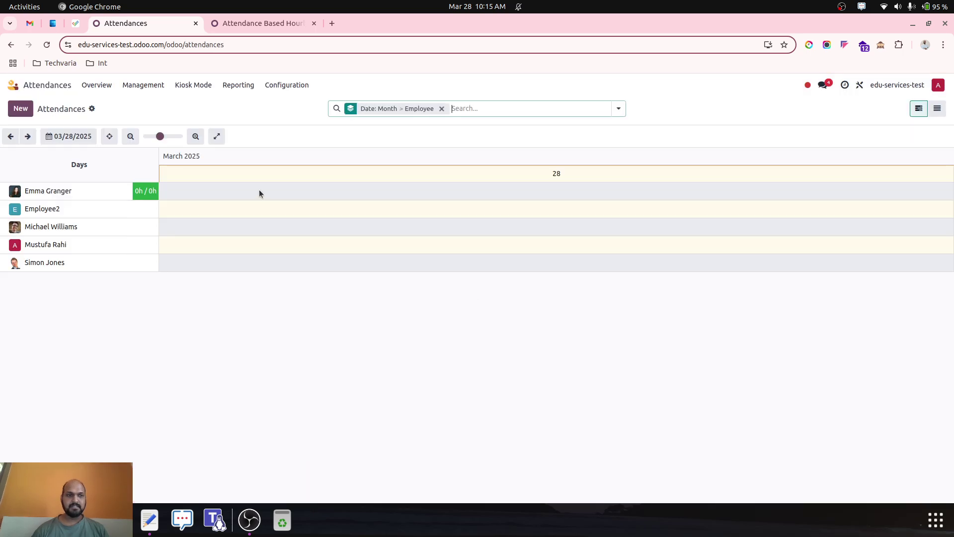
{"action": "left_click", "coordinate": [77, 134]}
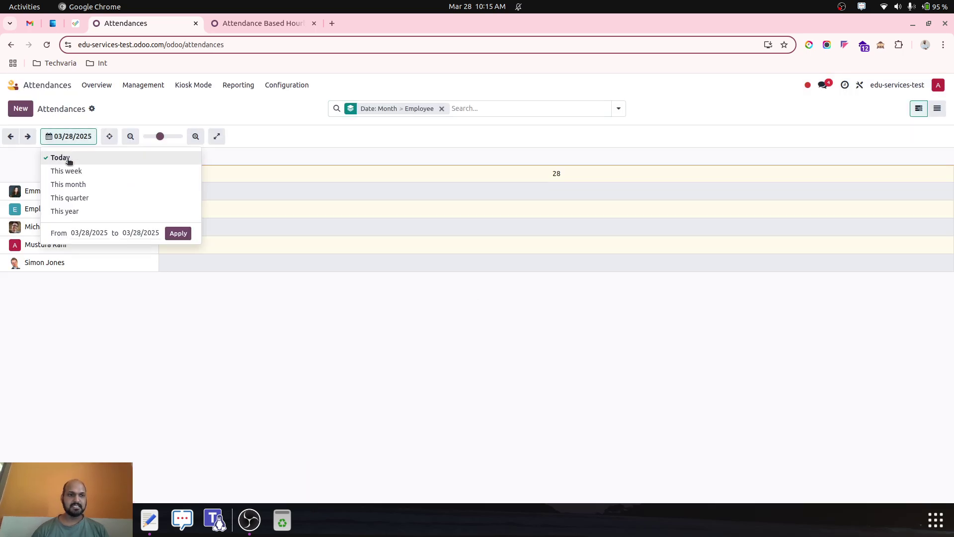
{"action": "left_click", "coordinate": [78, 185]}
{"action": "left_click", "coordinate": [11, 136]}
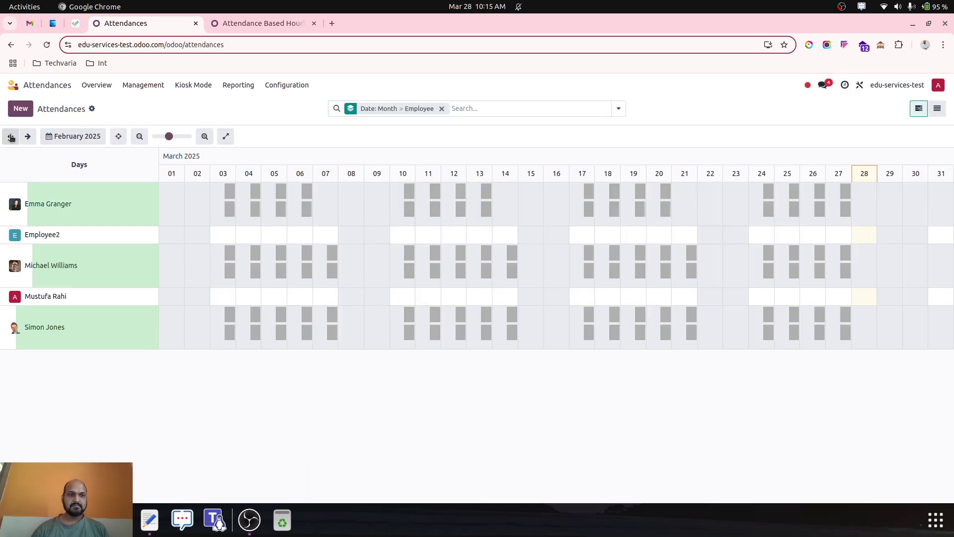
{"action": "left_click", "coordinate": [11, 136]}
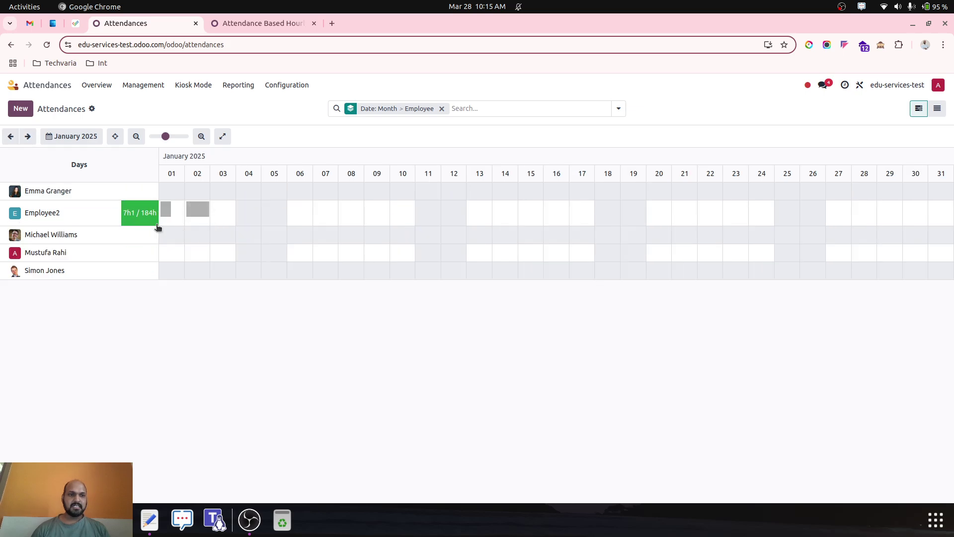
{"action": "left_click", "coordinate": [223, 212]}
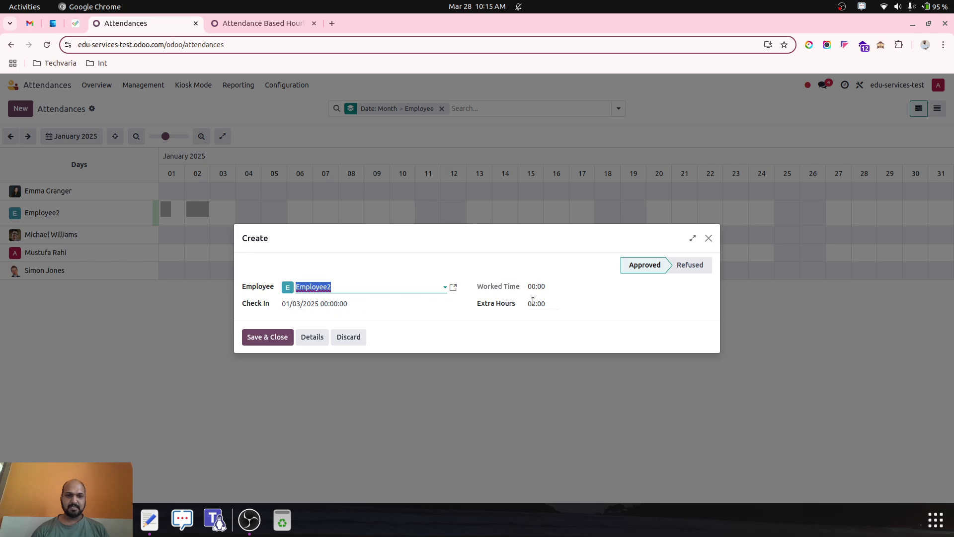
Set the 01/03/2025 attendance check-in to 10:00 in the full form
{"action": "left_click", "coordinate": [384, 304]}
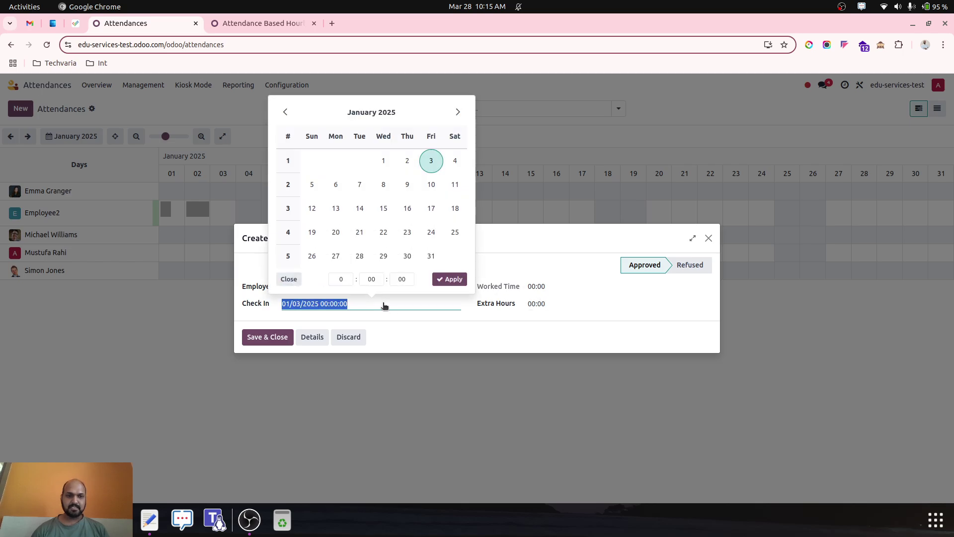
{"action": "left_click", "coordinate": [384, 305]}
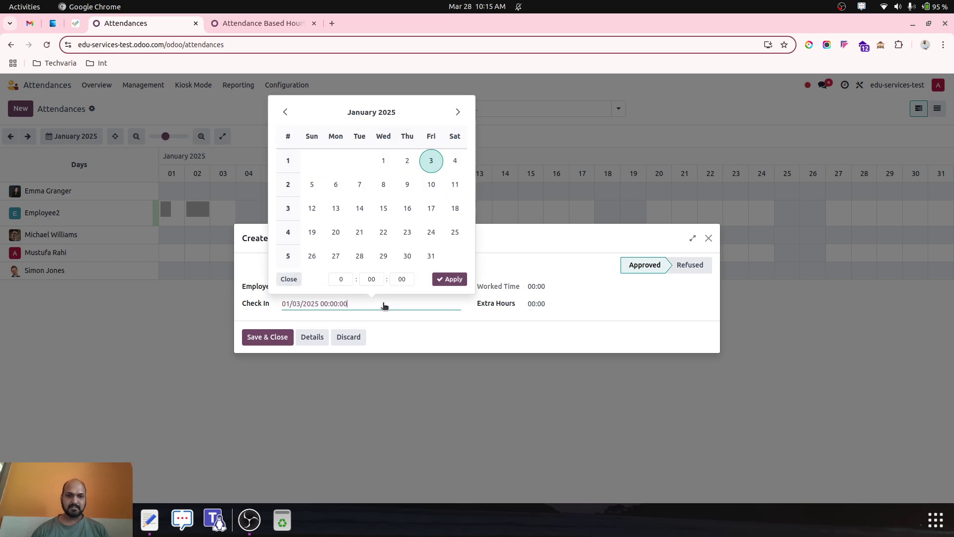
{"action": "left_click", "coordinate": [317, 337]}
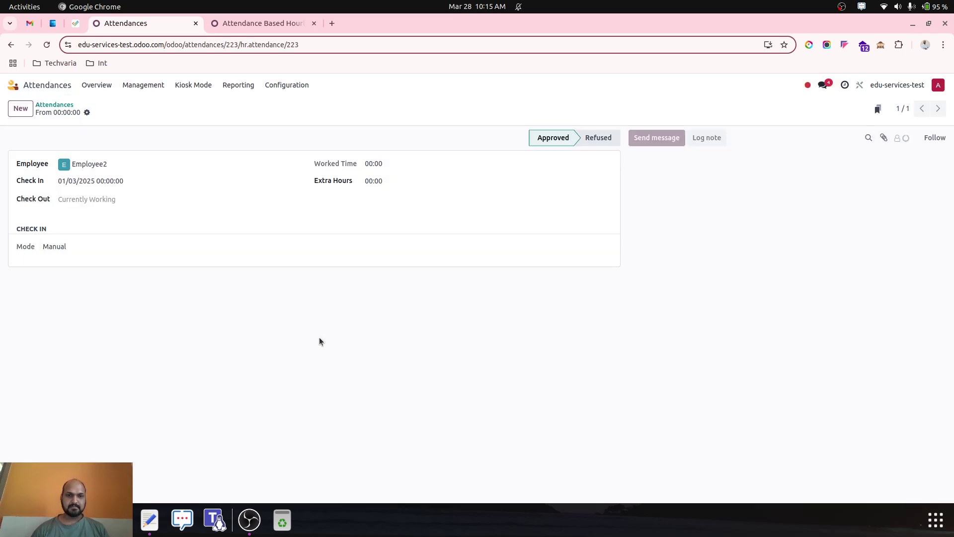
{"action": "left_click", "coordinate": [290, 182]}
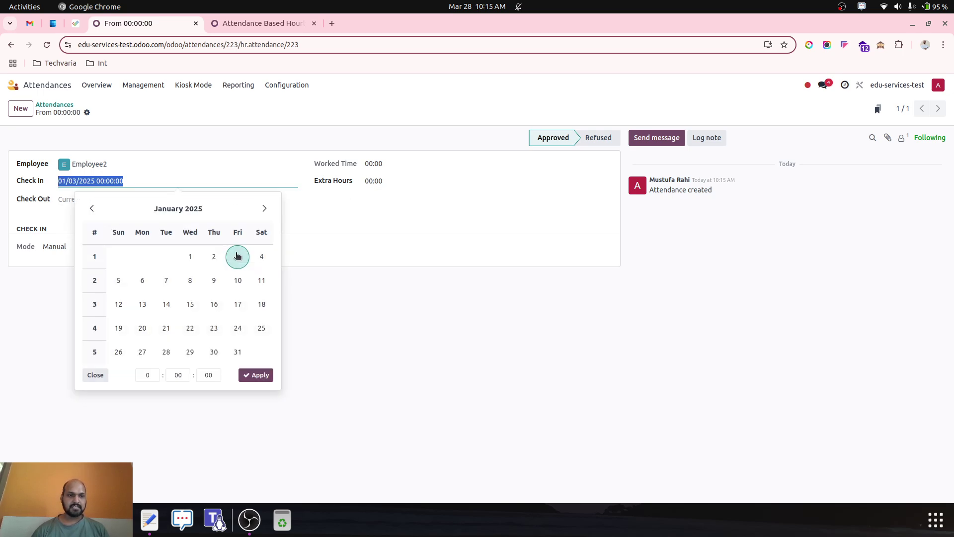
{"action": "left_click", "coordinate": [114, 185]}
{"action": "left_click", "coordinate": [106, 182]}
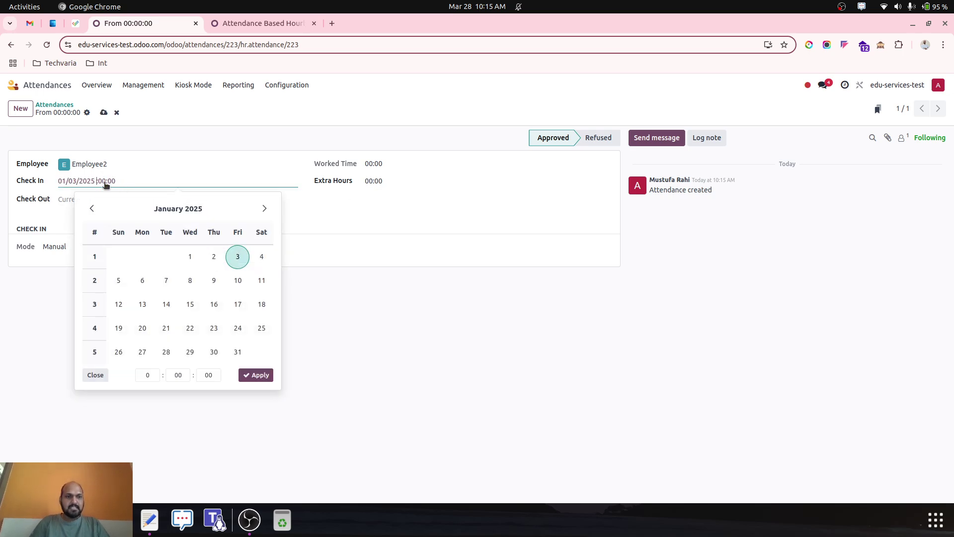
{"action": "key", "text": "BackSpace"}
{"action": "type", "text": "10"}
{"action": "left_click", "coordinate": [70, 201]}
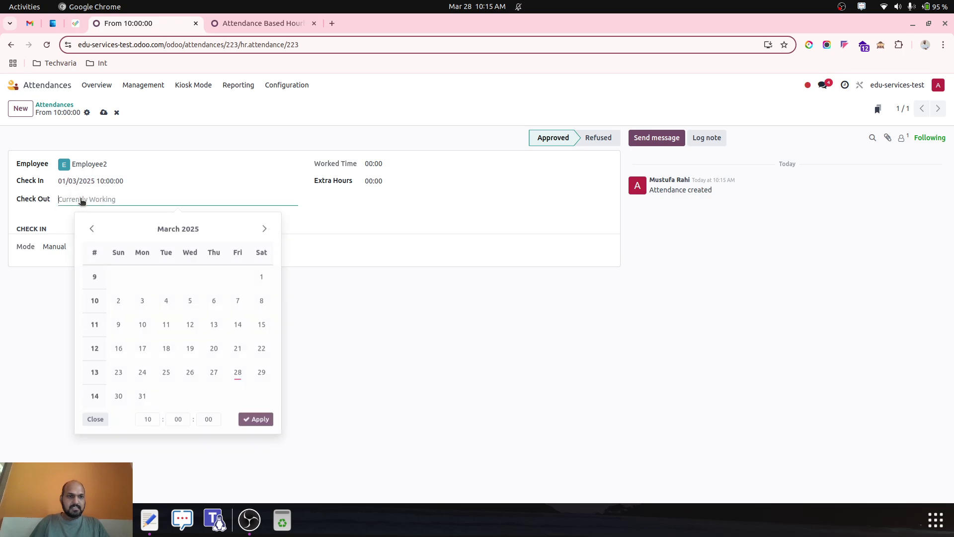
Set check-out to 16:00 on 01/03/2025, save, and return to the Attendances chart
{"action": "left_click", "coordinate": [92, 227]}
{"action": "left_click", "coordinate": [92, 227]}
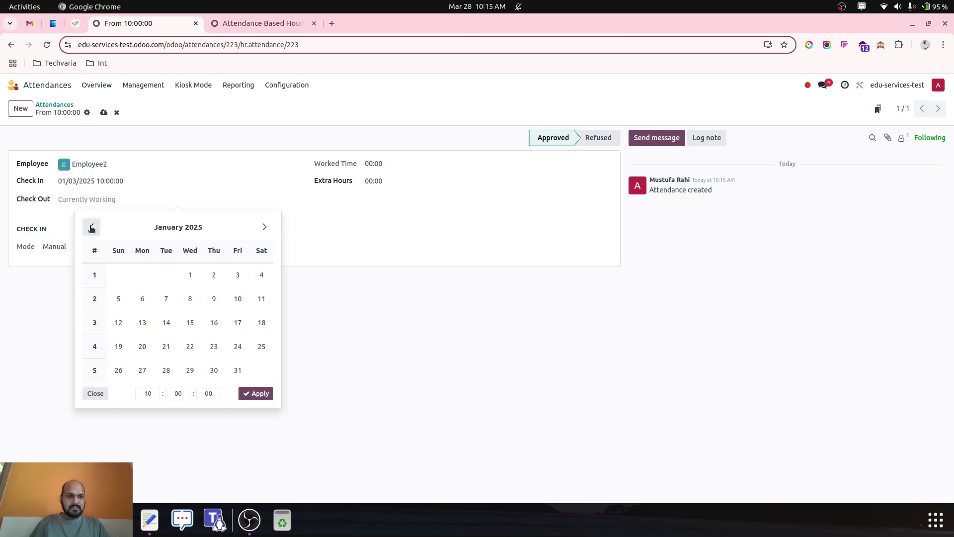
{"action": "left_click", "coordinate": [237, 275]}
{"action": "left_click", "coordinate": [103, 200]}
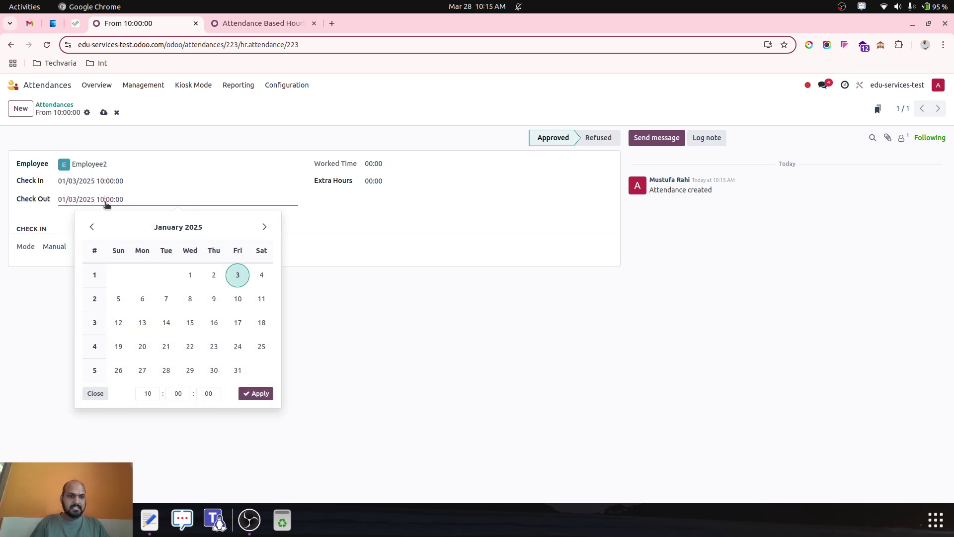
{"action": "key", "text": "BackSpace"}
{"action": "type", "text": "6"}
{"action": "key", "text": "Return"}
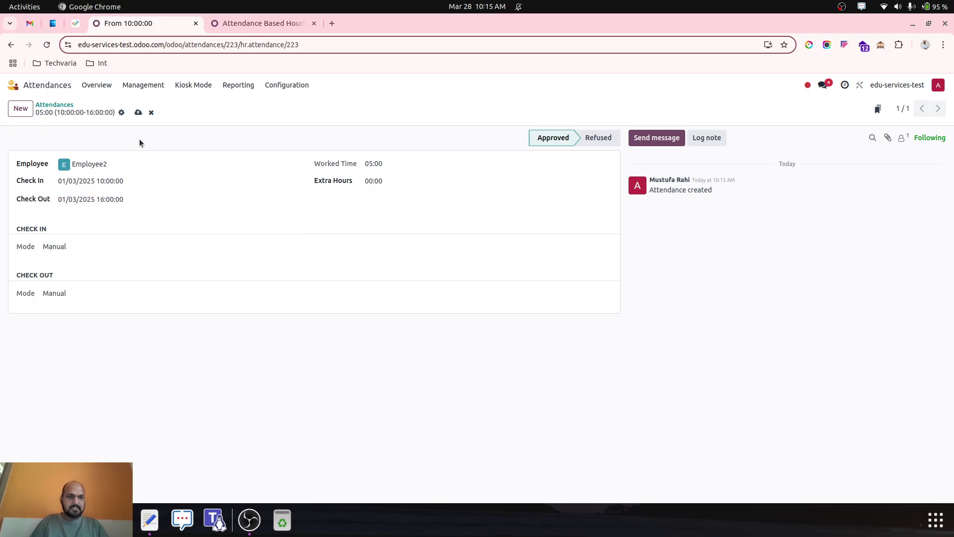
{"action": "left_click", "coordinate": [139, 113]}
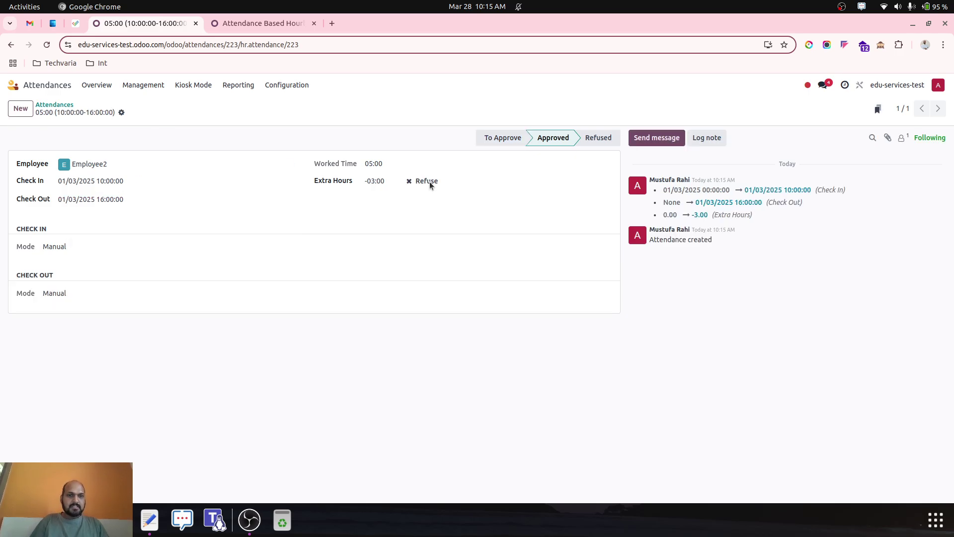
{"action": "left_click", "coordinate": [66, 104]}
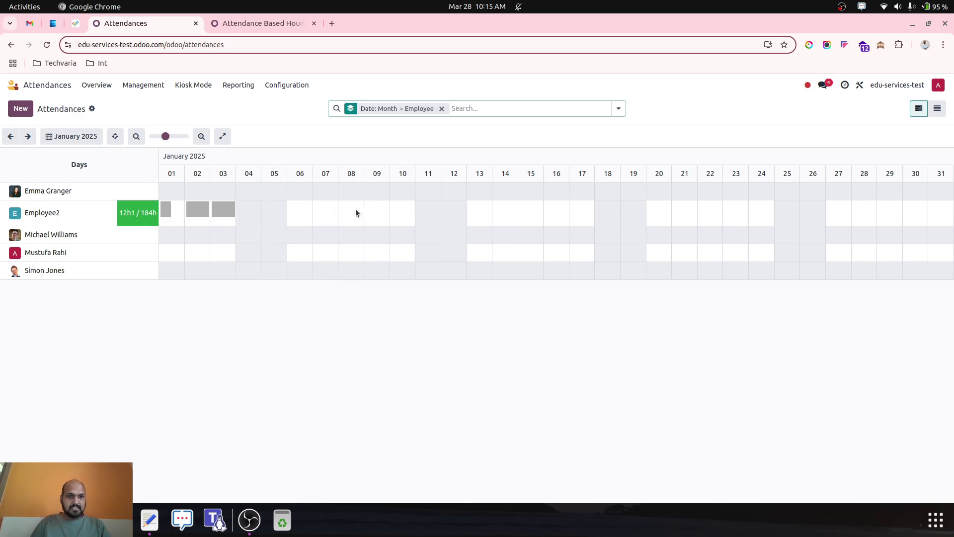
Create Employee2's 9 January attendance in the full form with an 11:00 check-in
{"action": "left_click", "coordinate": [381, 211]}
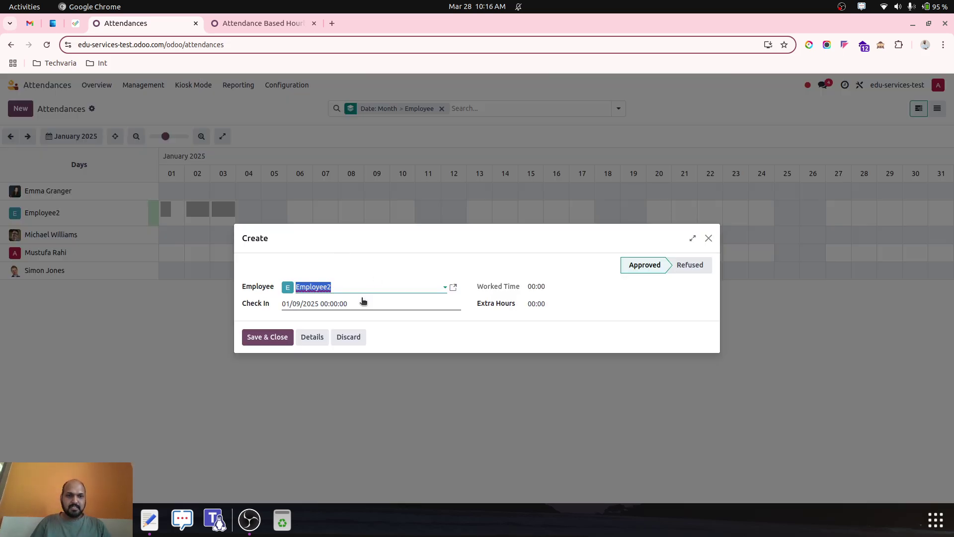
{"action": "left_click", "coordinate": [312, 337]}
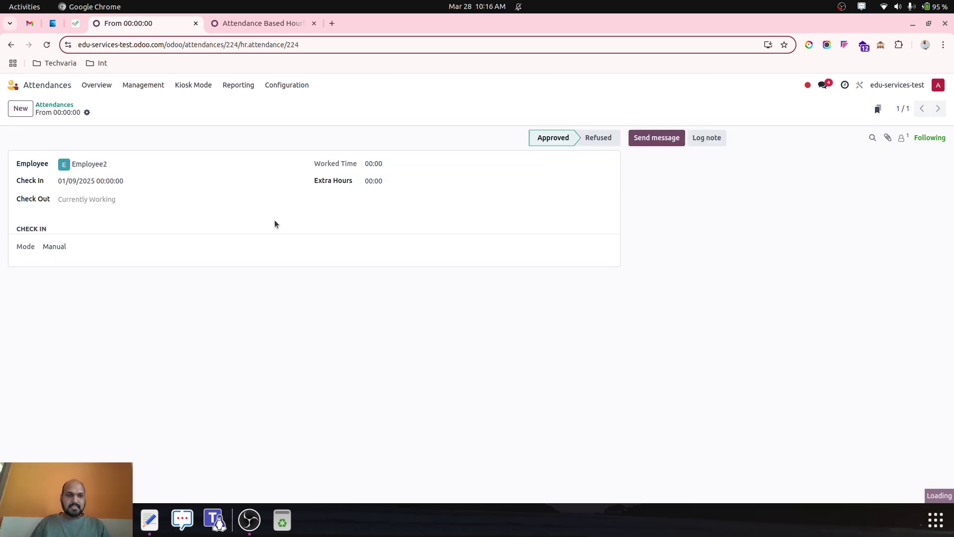
{"action": "left_click", "coordinate": [133, 185]}
{"action": "double_click", "coordinate": [100, 181]}
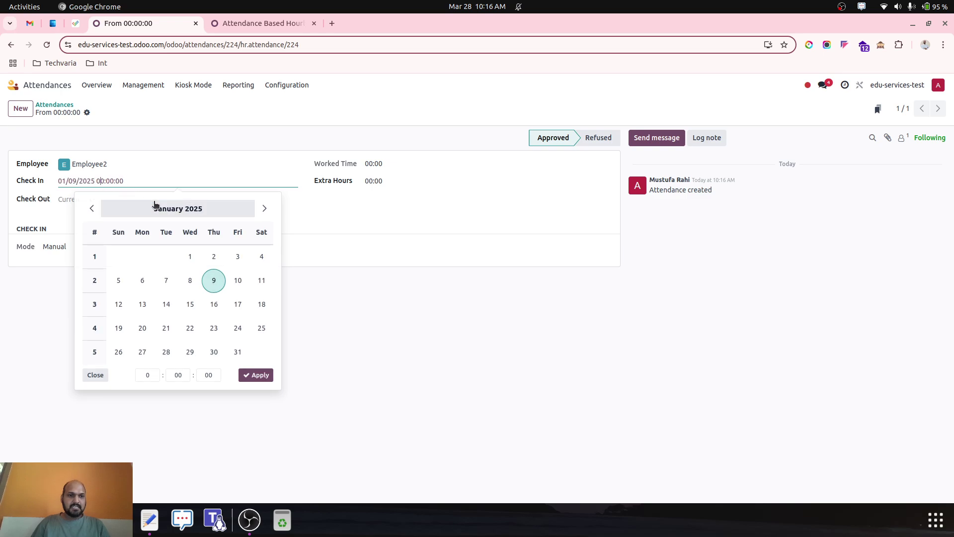
{"action": "type", "text": "11"}
{"action": "left_click", "coordinate": [64, 199]}
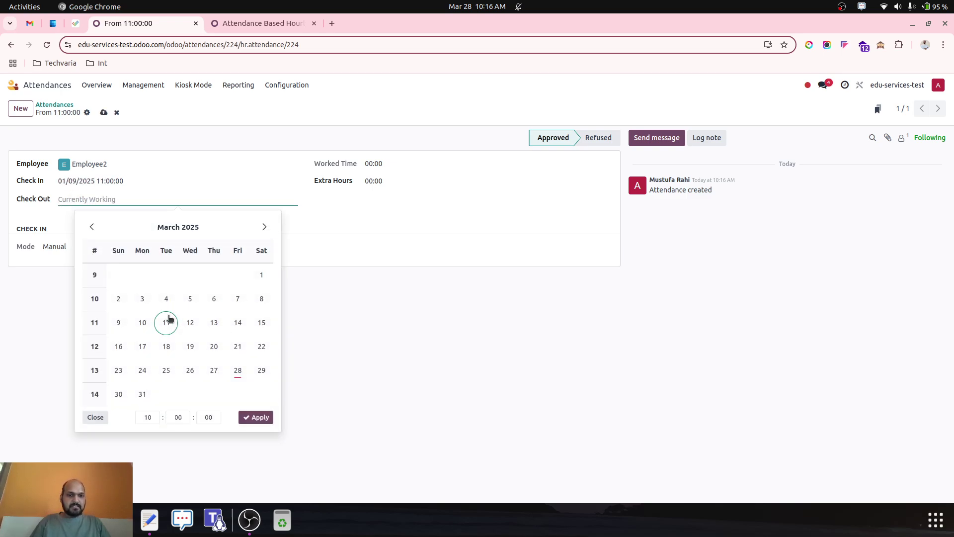
{"action": "left_click", "coordinate": [91, 183]}
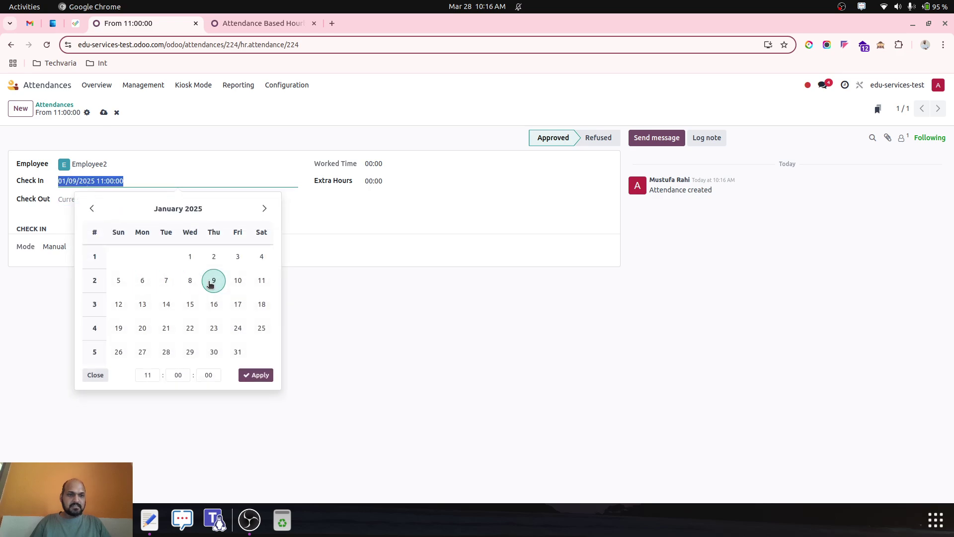
{"action": "left_click", "coordinate": [62, 201]}
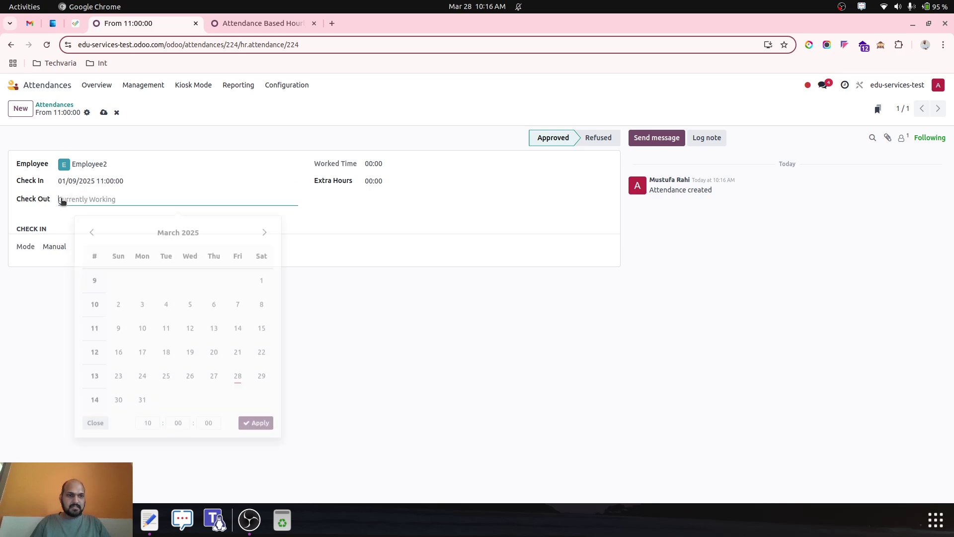
Set check-out to 17:00 on 01/09/2025 and save, then begin a 14 January attendance
{"action": "left_click", "coordinate": [91, 227]}
{"action": "left_click", "coordinate": [92, 227]}
{"action": "left_click", "coordinate": [213, 299]}
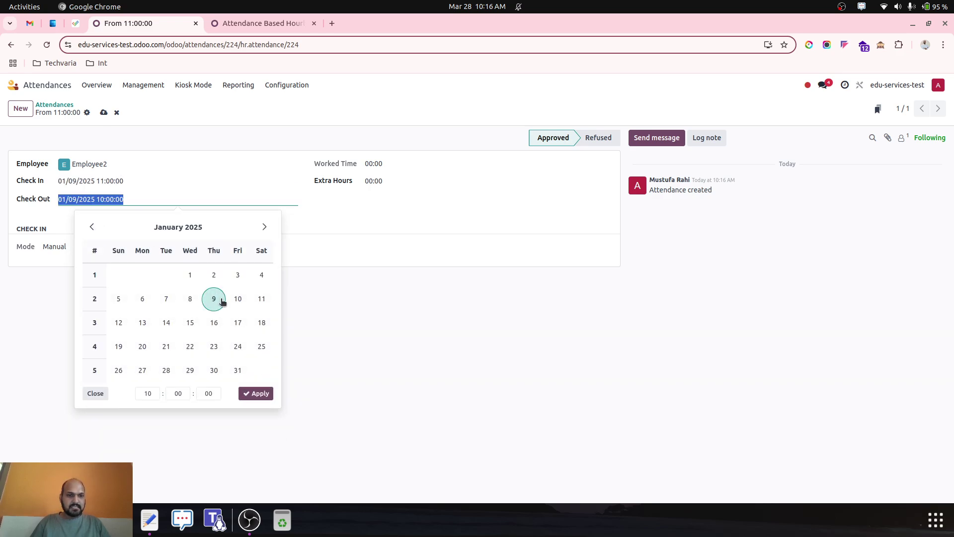
{"action": "left_click", "coordinate": [110, 200]}
{"action": "key", "text": "End"}
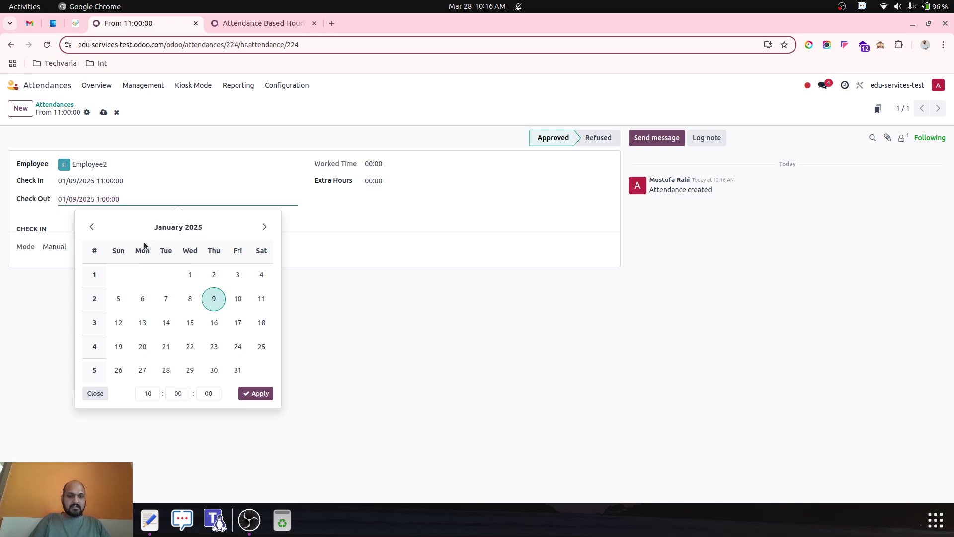
{"action": "key", "text": "Return"}
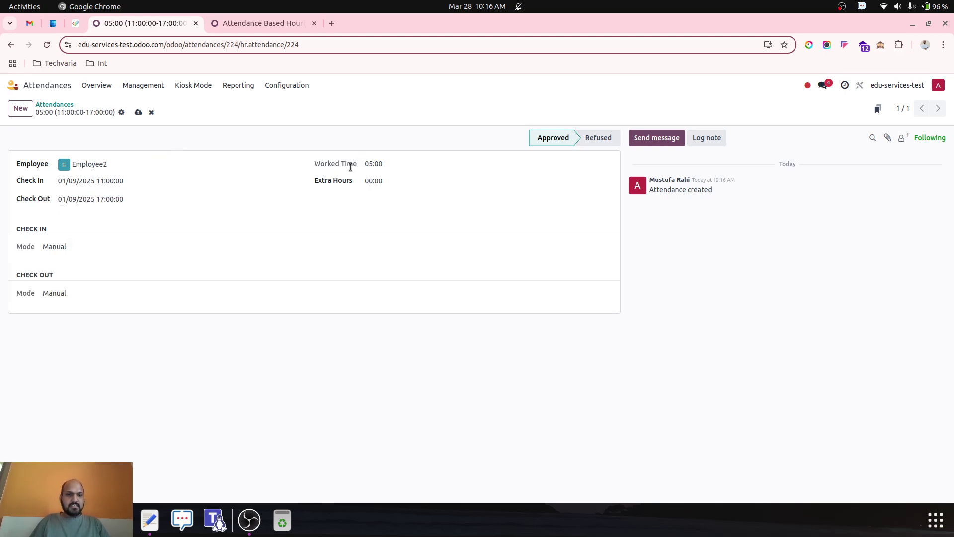
{"action": "left_click", "coordinate": [102, 199]}
{"action": "left_click", "coordinate": [138, 112]}
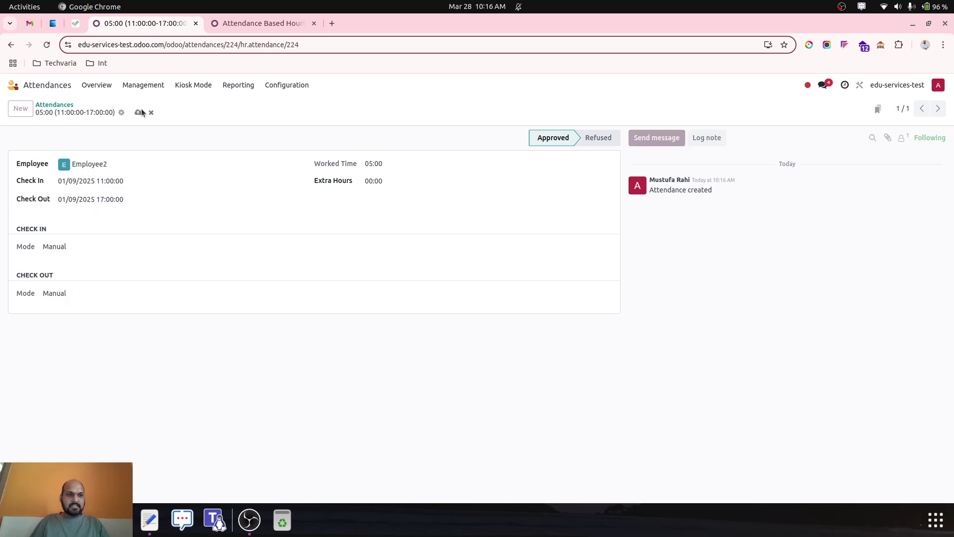
{"action": "left_click", "coordinate": [122, 113]}
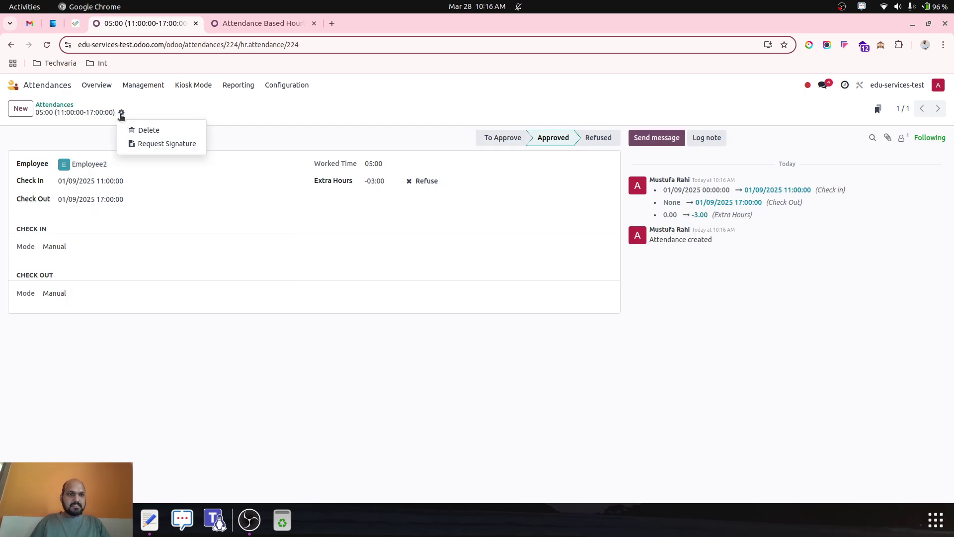
{"action": "left_click", "coordinate": [53, 105]}
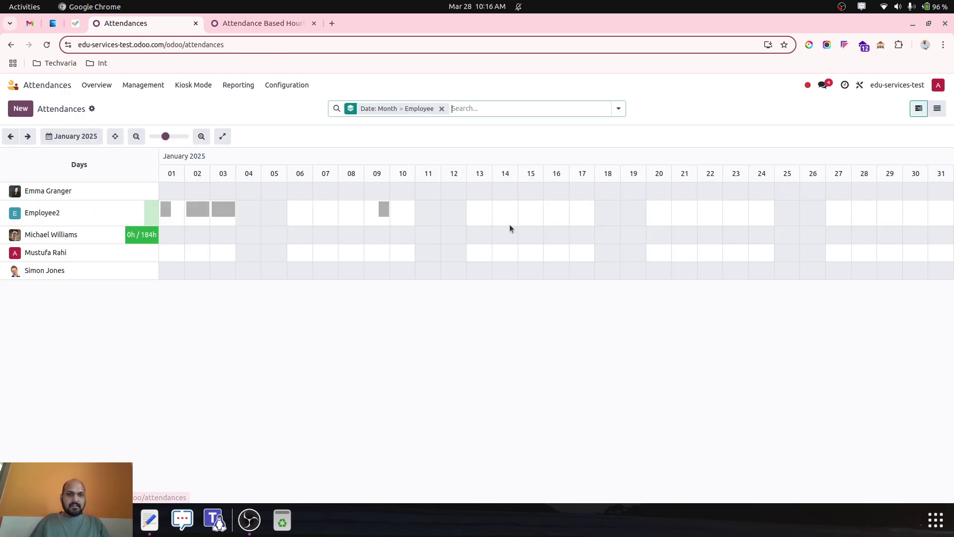
{"action": "left_click", "coordinate": [508, 210]}
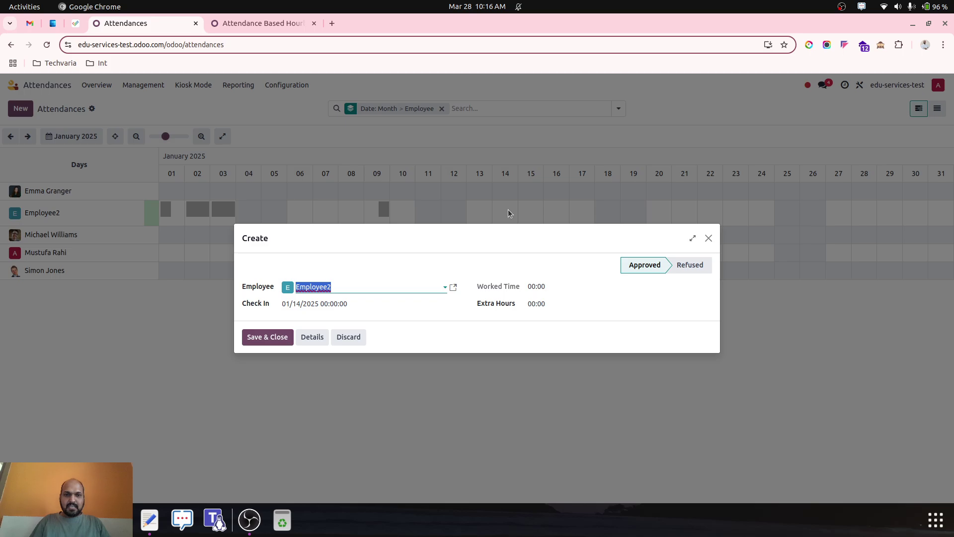
Open the 14 January attendance in the full form and set check-in to 11:00
{"action": "left_click", "coordinate": [320, 342]}
{"action": "left_click", "coordinate": [119, 181]}
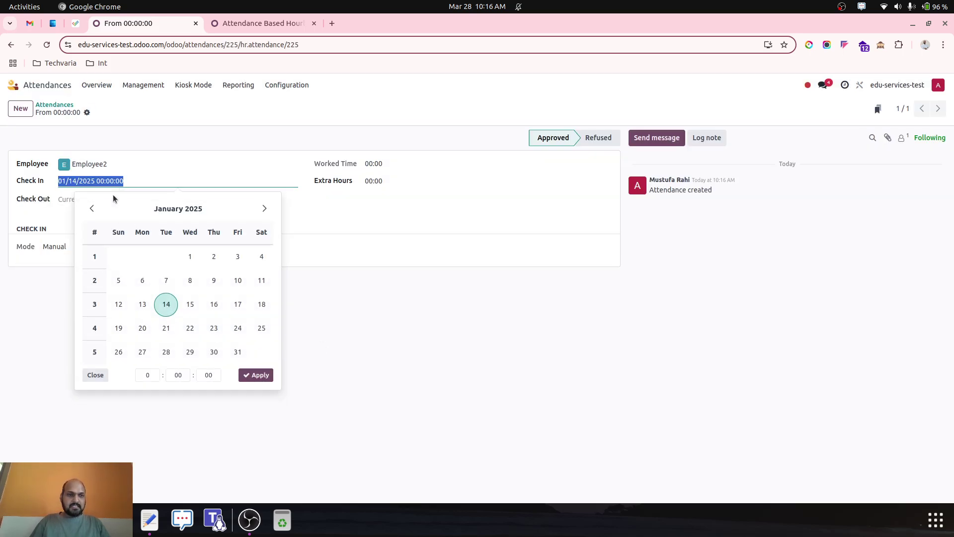
{"action": "left_click", "coordinate": [102, 183]}
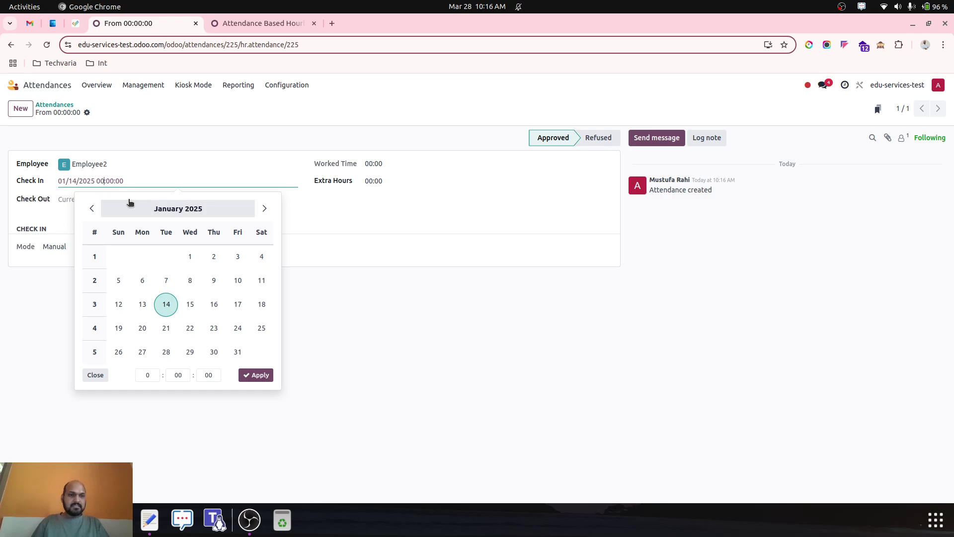
{"action": "key", "text": "BackSpace"}
{"action": "key", "text": "BackSpace"}
{"action": "key", "text": "BackSpace"}
{"action": "left_click", "coordinate": [75, 199]}
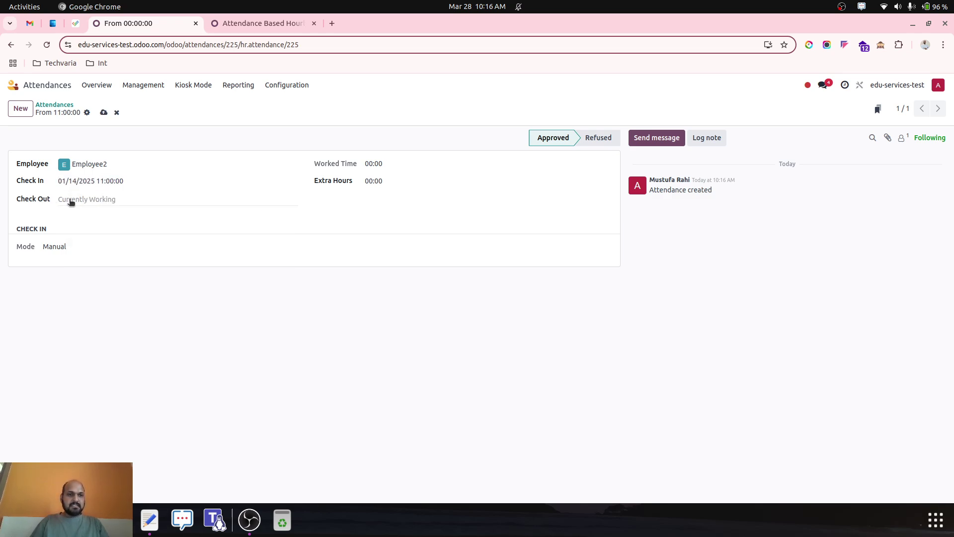
Set check-out to 13:00 on 01/14/2025, save, and return to the January chart (18h1/184h)
{"action": "left_click", "coordinate": [99, 227]}
{"action": "left_click", "coordinate": [92, 227]}
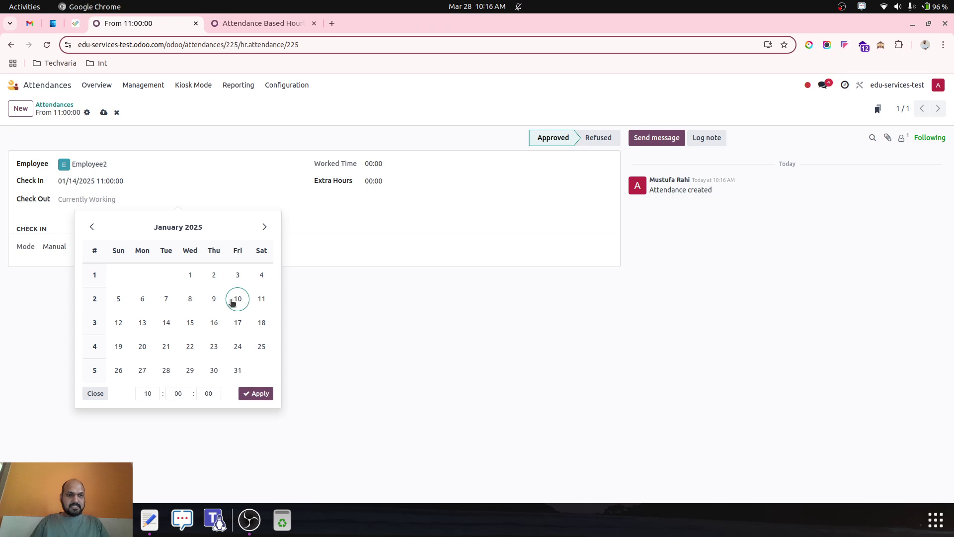
{"action": "left_click", "coordinate": [166, 323]}
{"action": "left_click", "coordinate": [101, 200]}
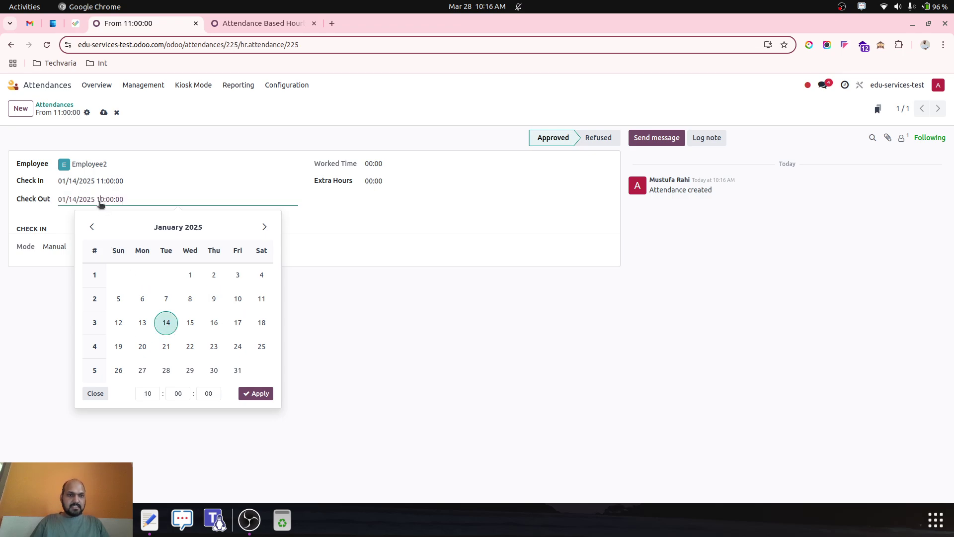
{"action": "key", "text": "BackSpace"}
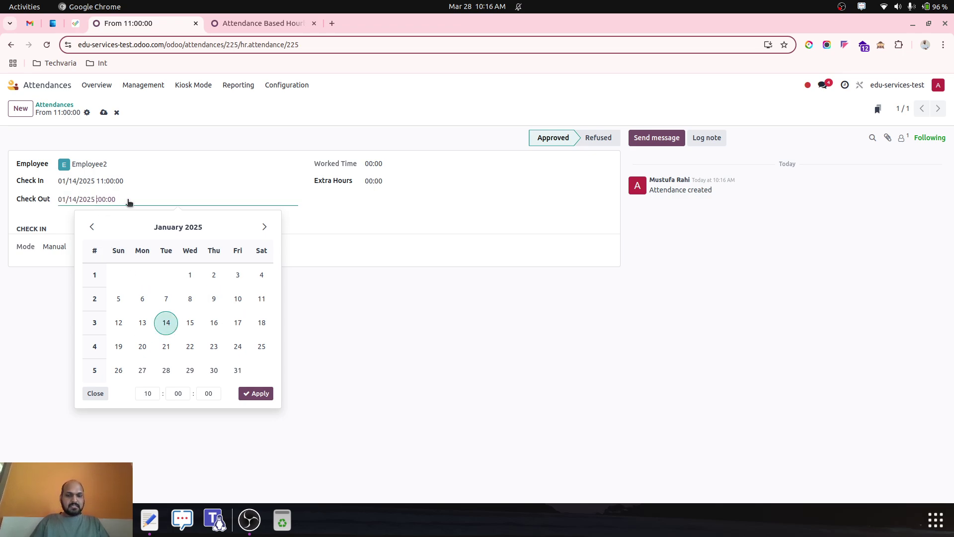
{"action": "type", "text": "3:"}
{"action": "left_click", "coordinate": [192, 142]}
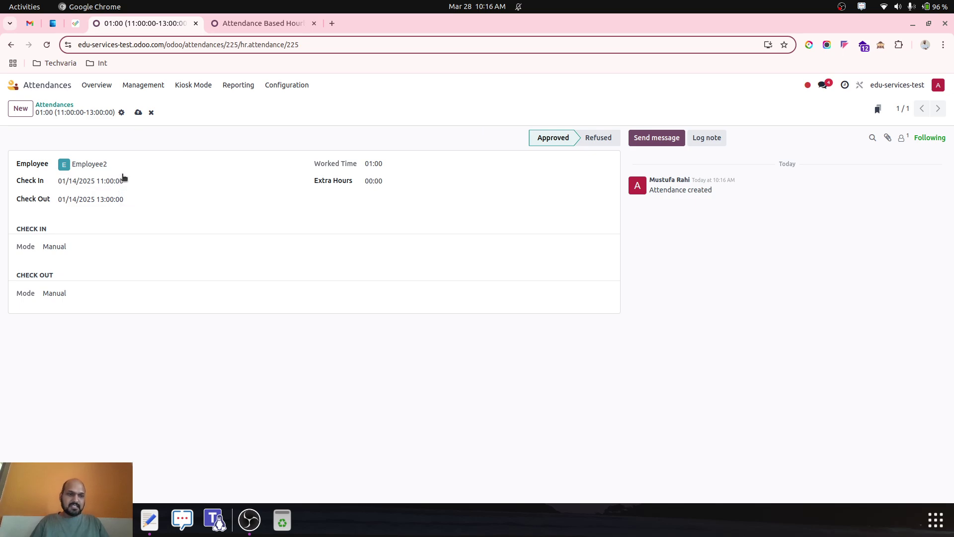
{"action": "left_click", "coordinate": [139, 113]}
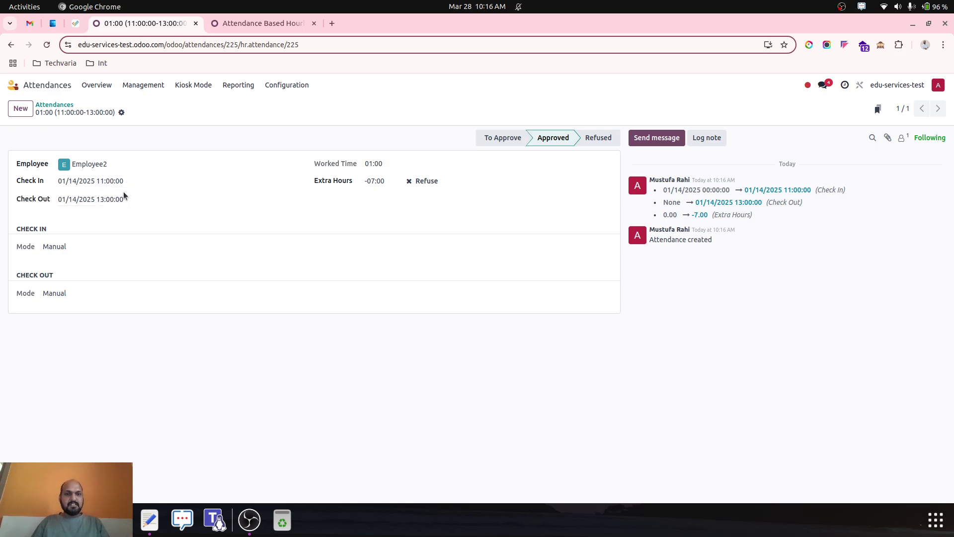
{"action": "left_click", "coordinate": [68, 107]}
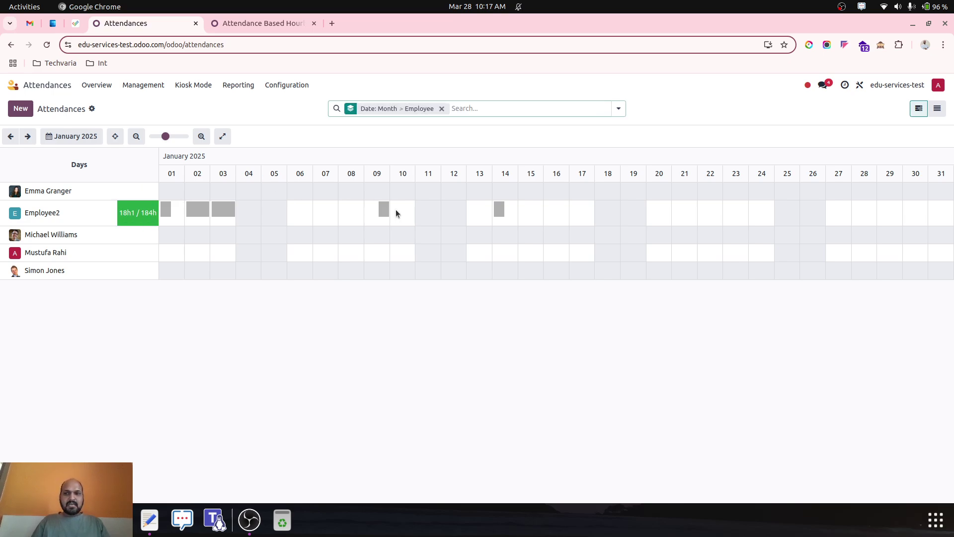
In the list grouped by month, change Employee2's 01/01/2025 check-in to 10:30:00 and save
{"action": "left_click", "coordinate": [937, 108]}
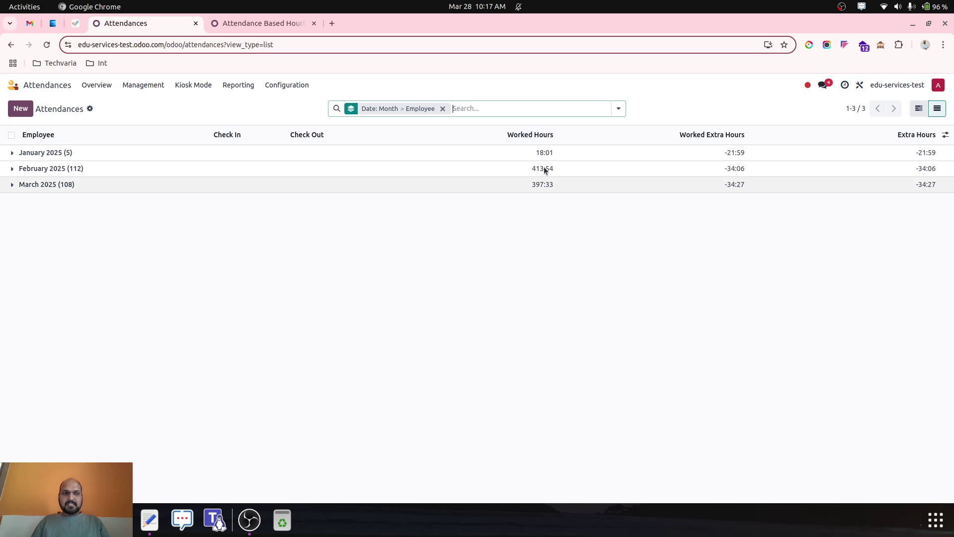
{"action": "left_click", "coordinate": [491, 155]}
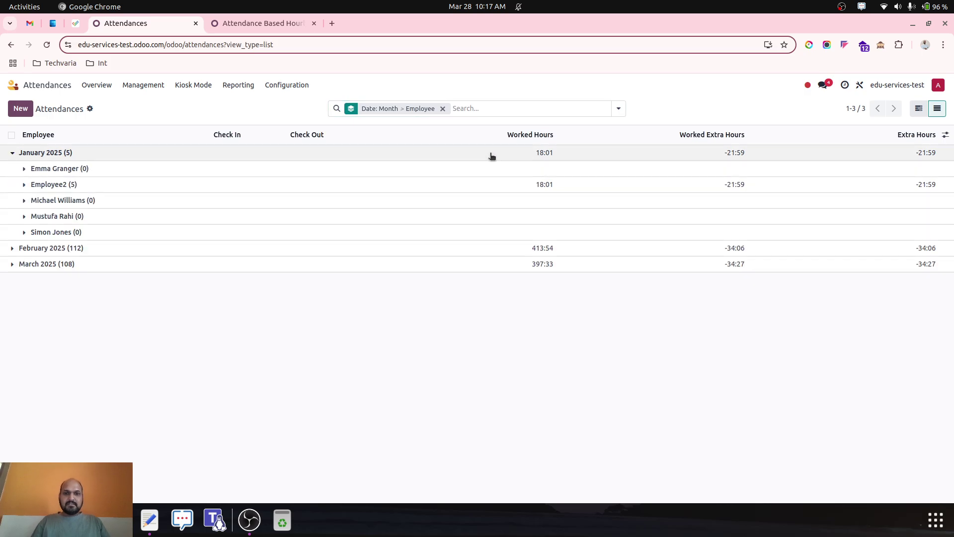
{"action": "left_click", "coordinate": [403, 184]}
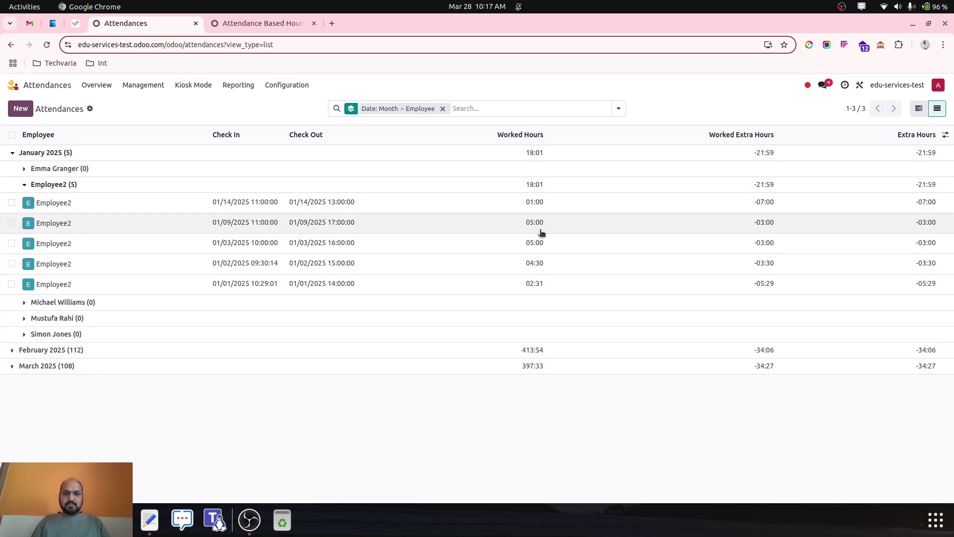
{"action": "left_click", "coordinate": [545, 283]}
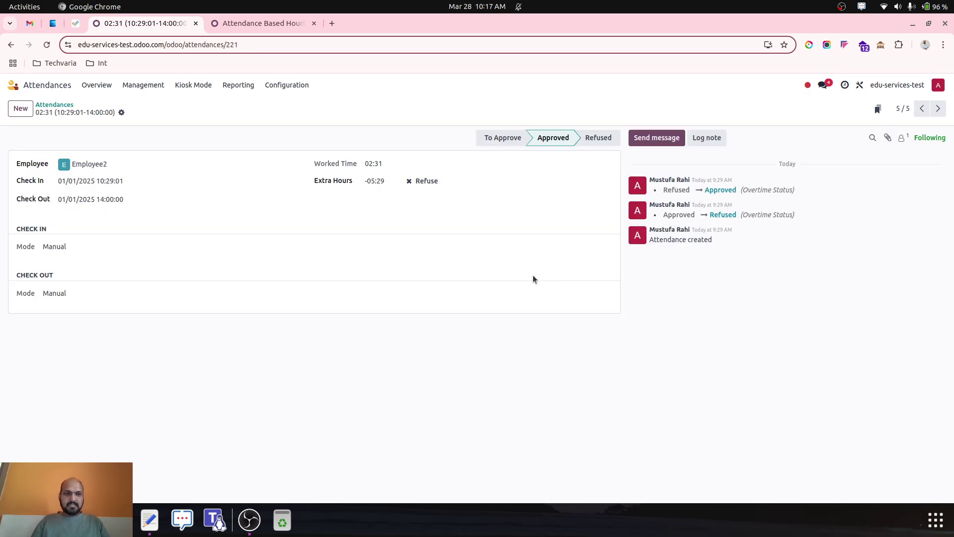
{"action": "left_click", "coordinate": [137, 181]}
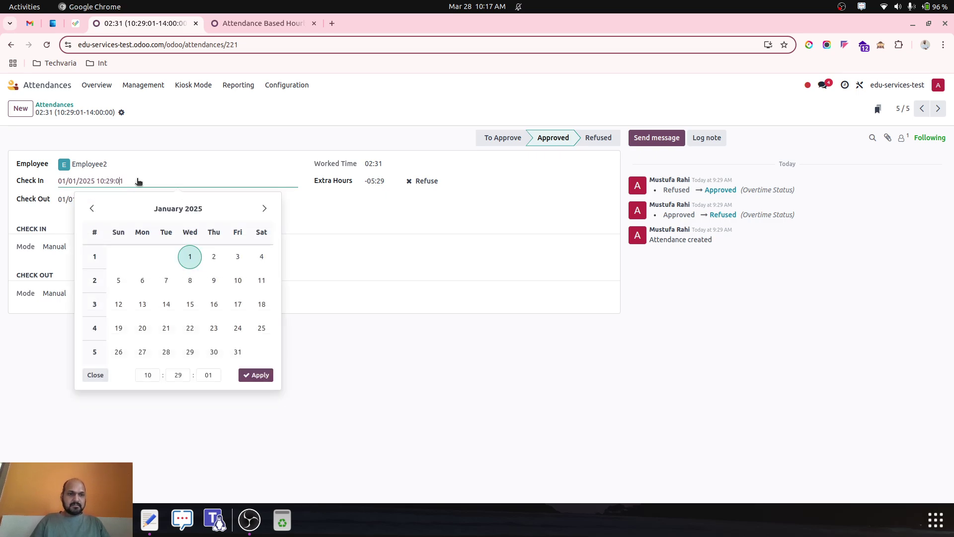
{"action": "key", "text": "BackSpace"}
{"action": "key", "text": "BackSpace"}
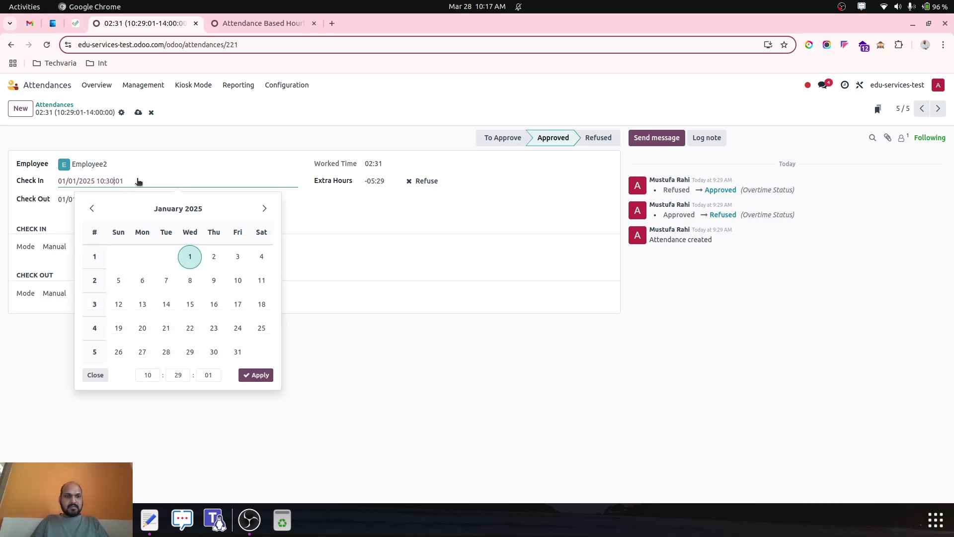
{"action": "type", "text": "0"}
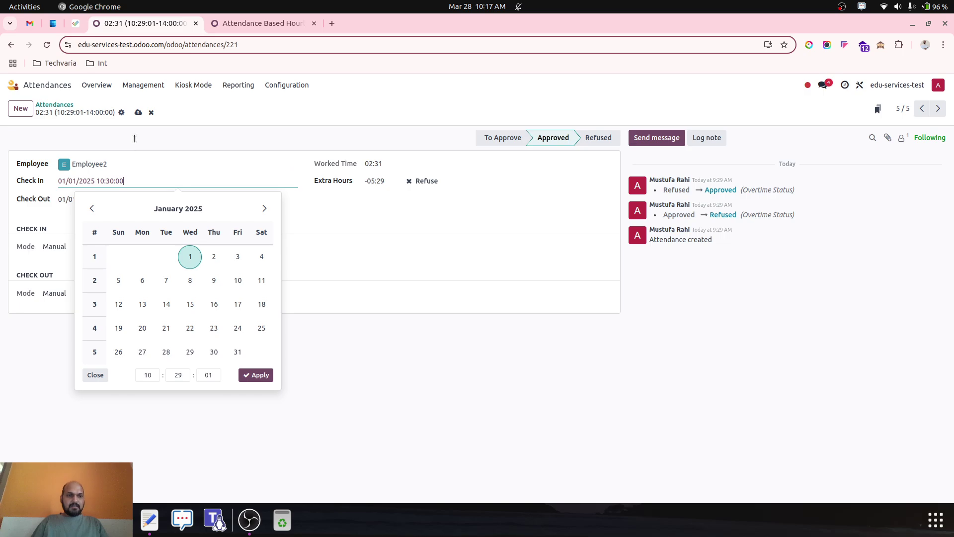
{"action": "left_click", "coordinate": [137, 113]}
{"action": "left_click", "coordinate": [63, 105]}
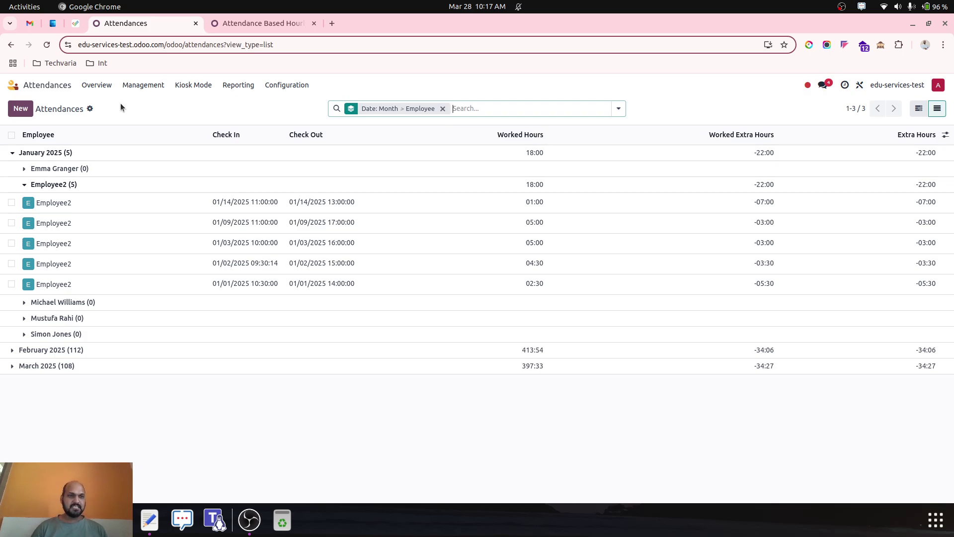
Open the Work Entries schedule and step it back to January 2025
{"action": "left_click", "coordinate": [255, 22]}
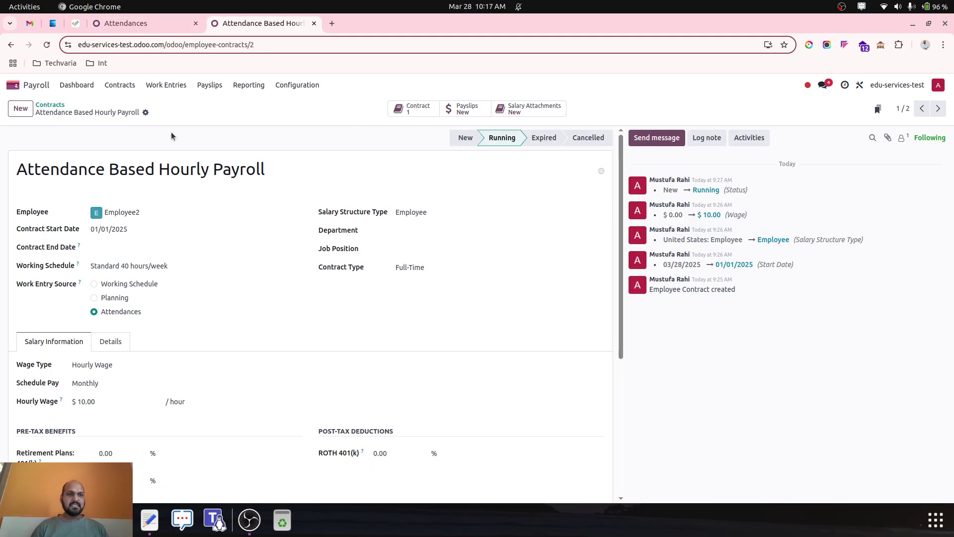
{"action": "left_click", "coordinate": [52, 105]}
{"action": "left_click", "coordinate": [147, 87]}
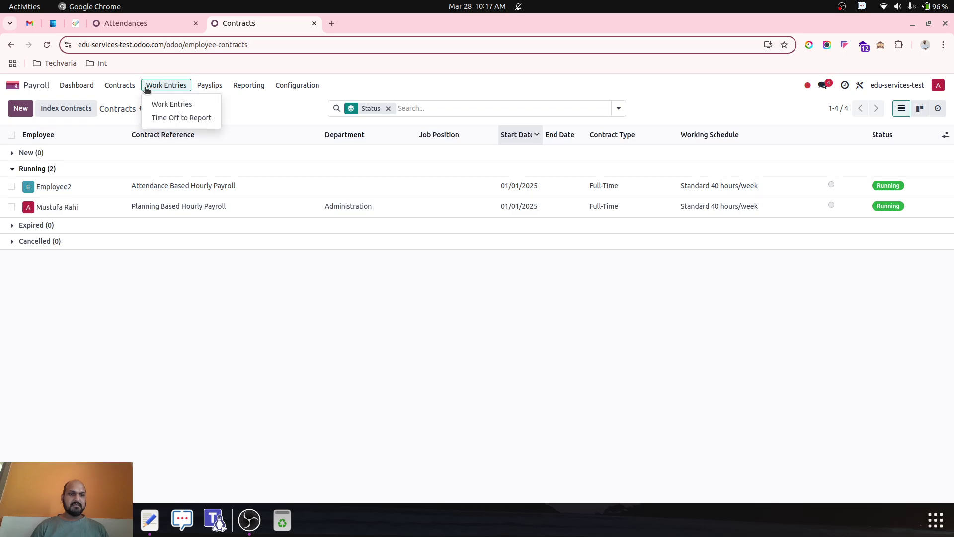
{"action": "left_click", "coordinate": [164, 104]}
{"action": "left_click", "coordinate": [67, 137]}
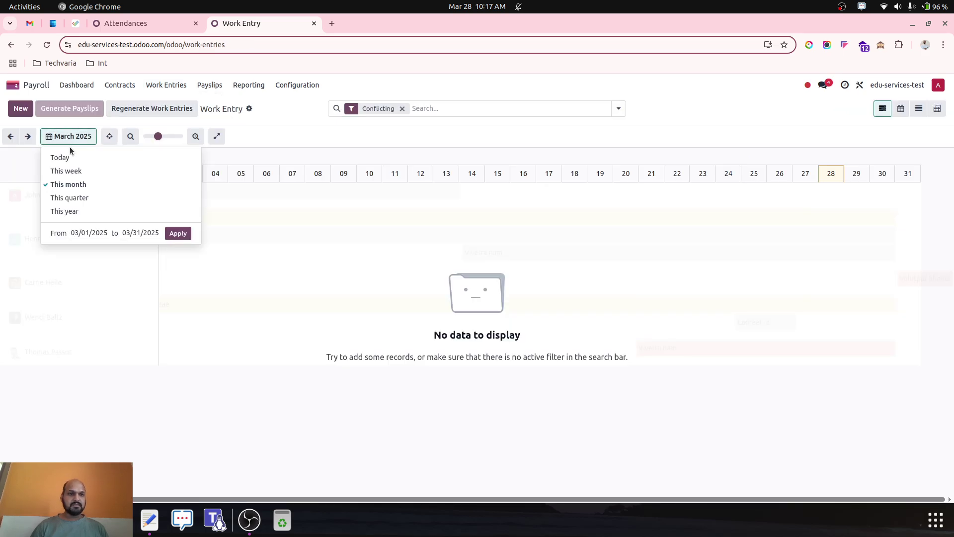
{"action": "left_click", "coordinate": [71, 137]}
{"action": "key", "text": "alt+p"}
{"action": "key", "text": "alt+p"}
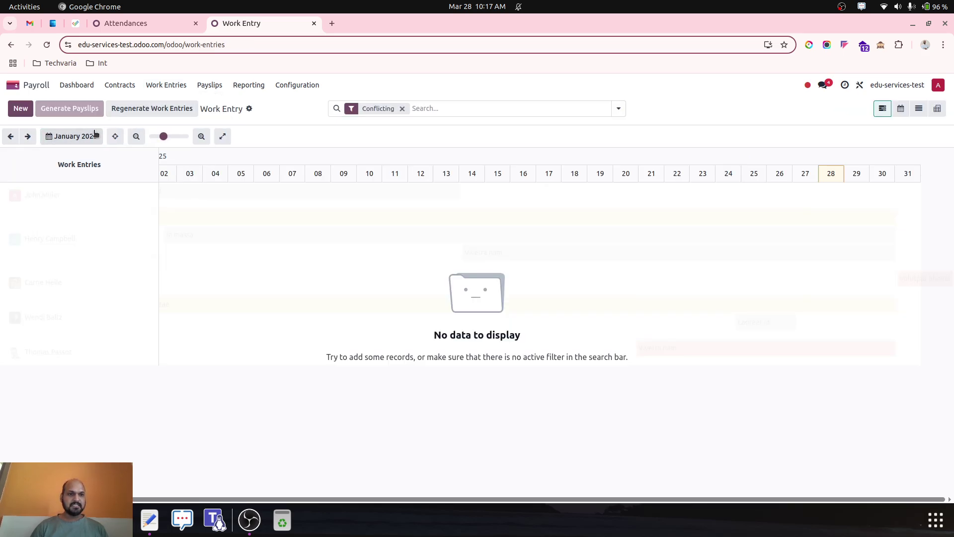
Regenerate Employee2's work entries for 01/01–01/31 and remove the Conflicting filter
{"action": "left_click", "coordinate": [109, 114]}
{"action": "left_click", "coordinate": [320, 258]}
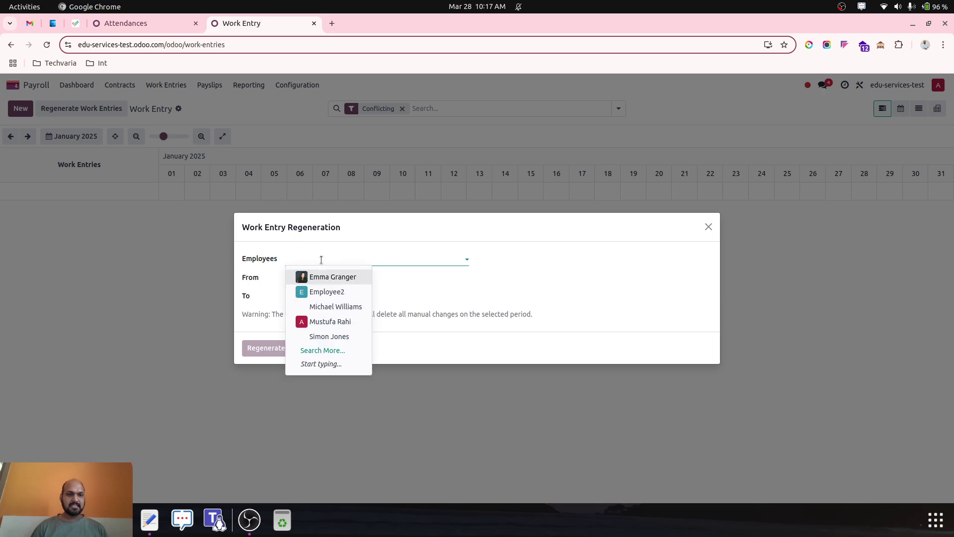
{"action": "left_click", "coordinate": [332, 290]}
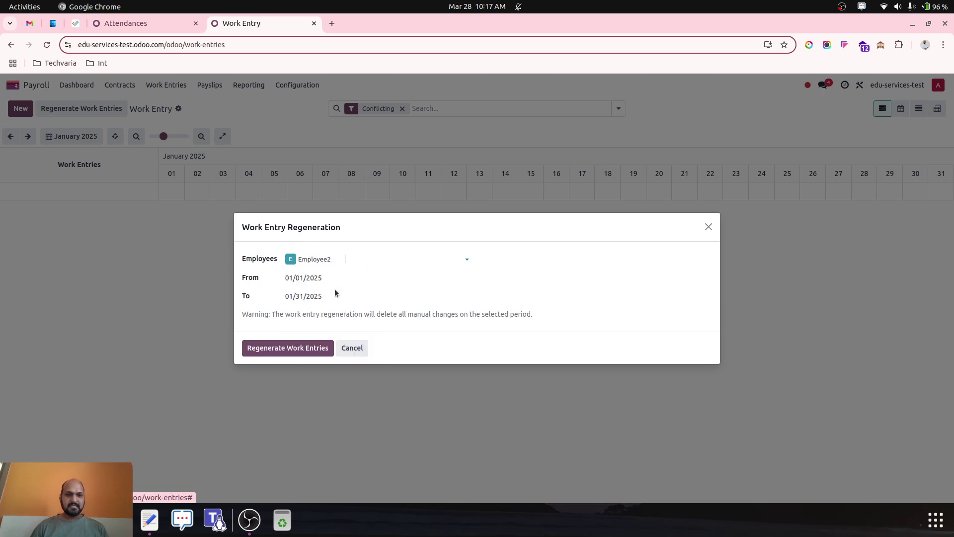
{"action": "left_click", "coordinate": [284, 347]}
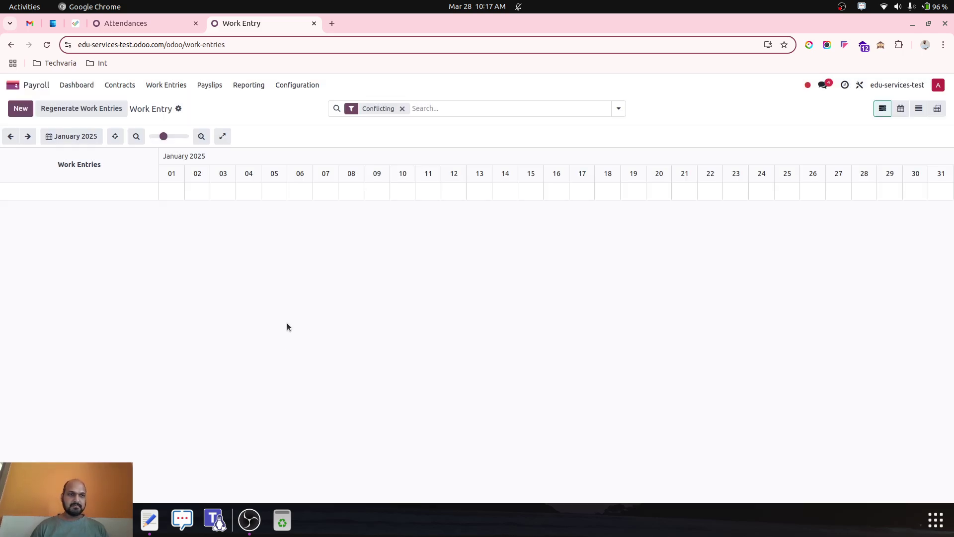
{"action": "left_click", "coordinate": [402, 109]}
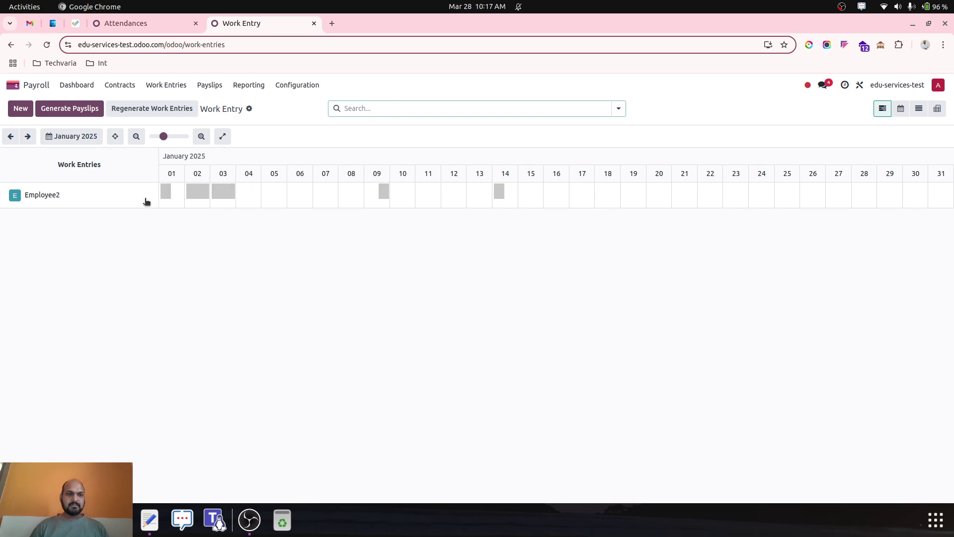
Check the entries as a list, then return to the January 2025 schedule without the Conflicting filter
{"action": "left_click", "coordinate": [916, 108]}
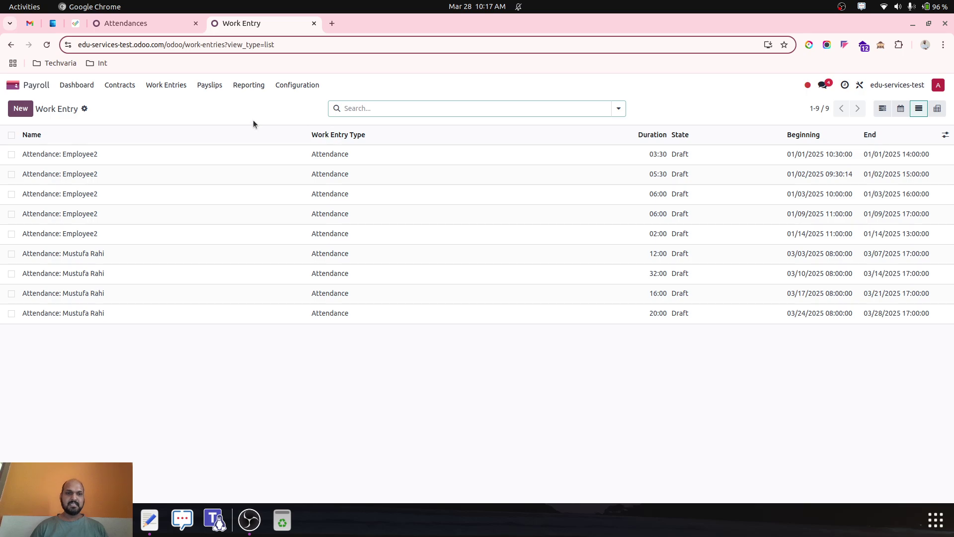
{"action": "left_click", "coordinate": [166, 87]}
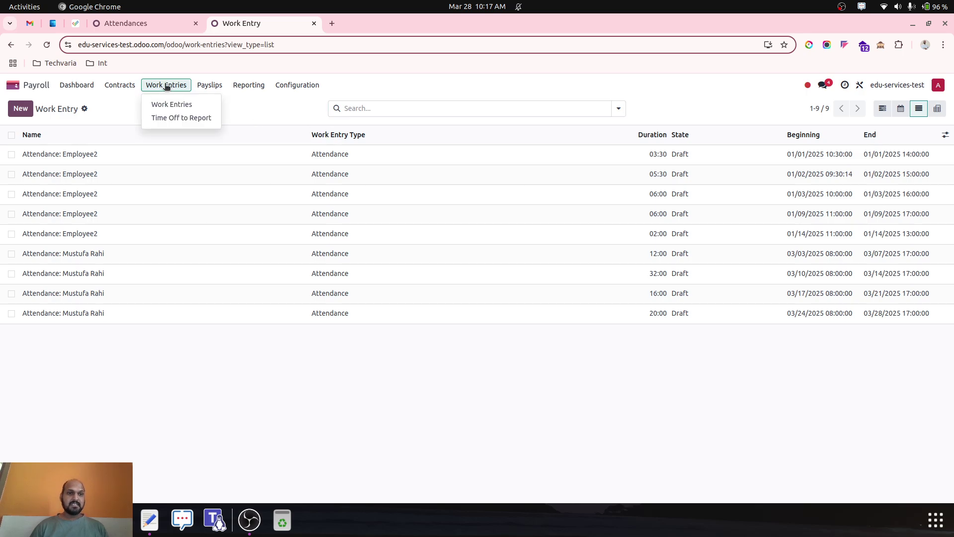
{"action": "left_click", "coordinate": [164, 103]}
{"action": "left_click", "coordinate": [49, 137]}
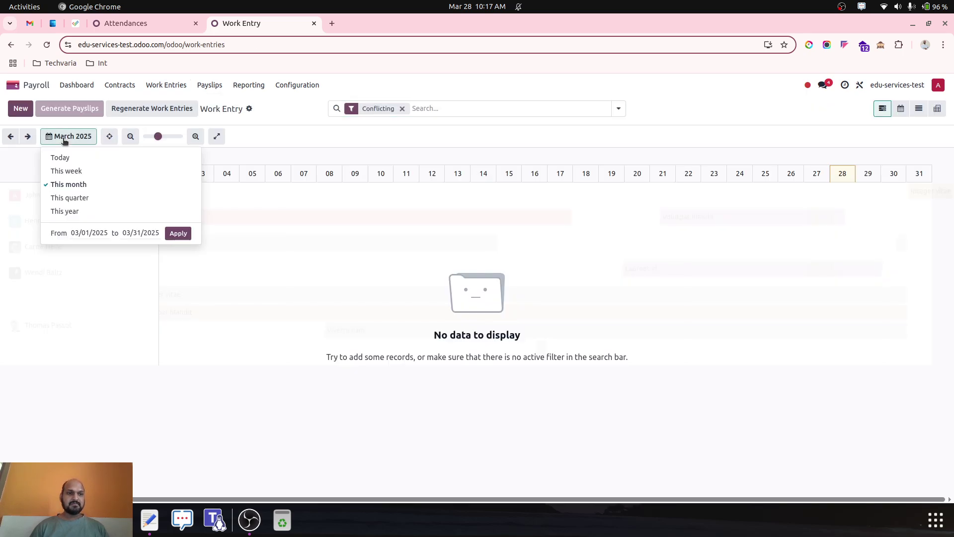
{"action": "left_click", "coordinate": [52, 141]}
{"action": "left_click", "coordinate": [9, 140]}
{"action": "left_click", "coordinate": [6, 143]}
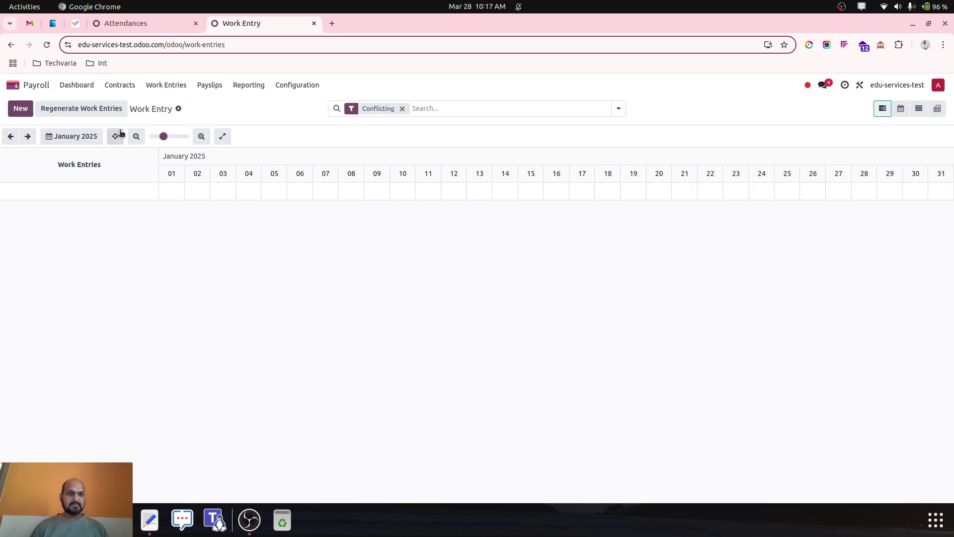
{"action": "left_click", "coordinate": [402, 109]}
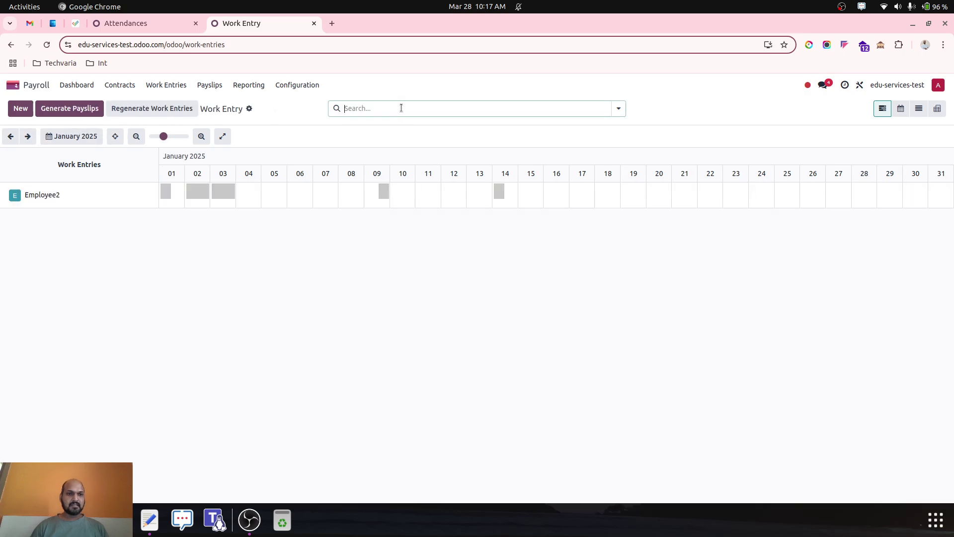
Generate the January 2025 payslips and review SLIP/009's worked days: 23:00 attendance hours, 2.87 days
{"action": "left_click", "coordinate": [56, 110]}
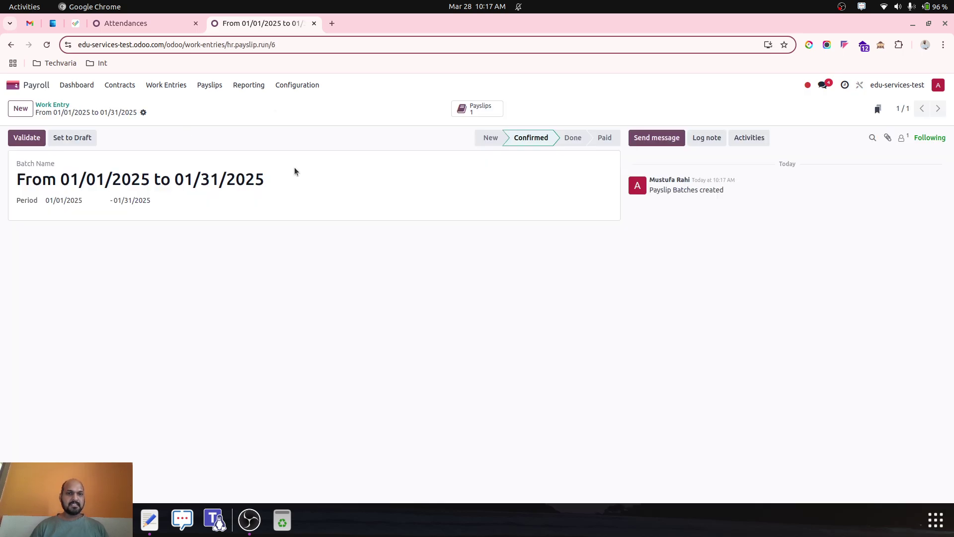
{"action": "left_click", "coordinate": [481, 110]}
{"action": "left_click", "coordinate": [341, 154]}
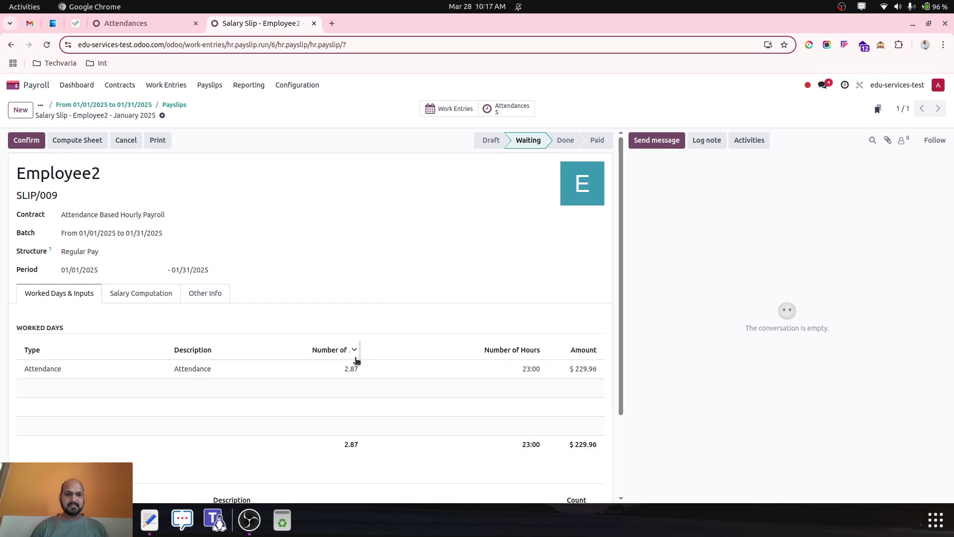
{"action": "left_click_drag", "start_coordinate": [363, 352], "coordinate": [391, 352]}
{"action": "scroll", "coordinate": [532, 368], "scroll_direction": "right", "scroll_amount": 2}
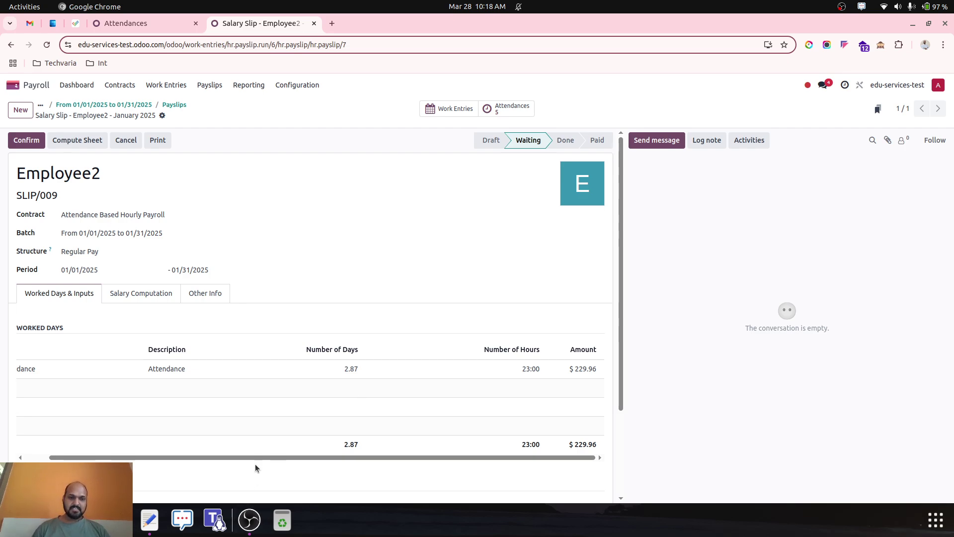
{"action": "left_click_drag", "start_coordinate": [253, 457], "coordinate": [178, 448]}
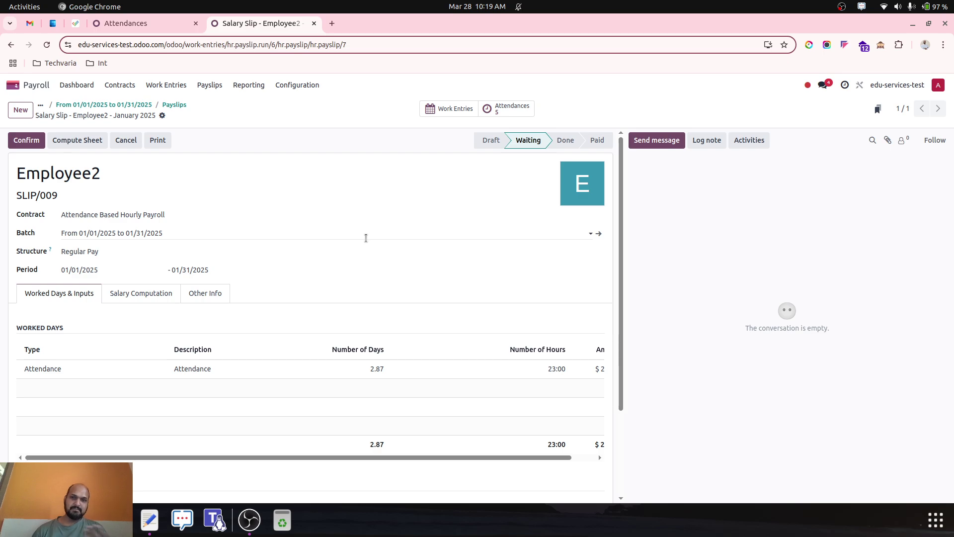
View SLIP/009's Salary Computation lines, then its Other Info details
{"action": "left_click", "coordinate": [158, 294]}
{"action": "left_click", "coordinate": [209, 297]}
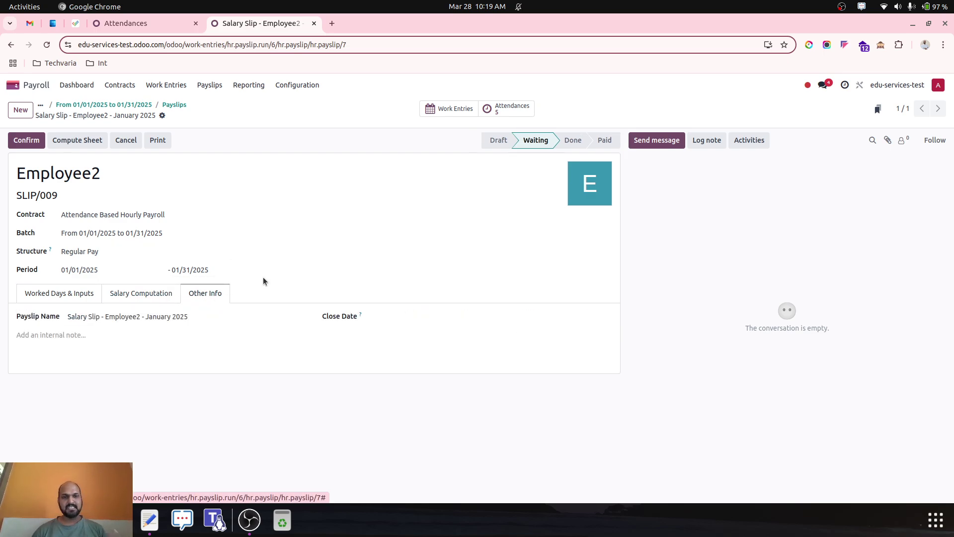